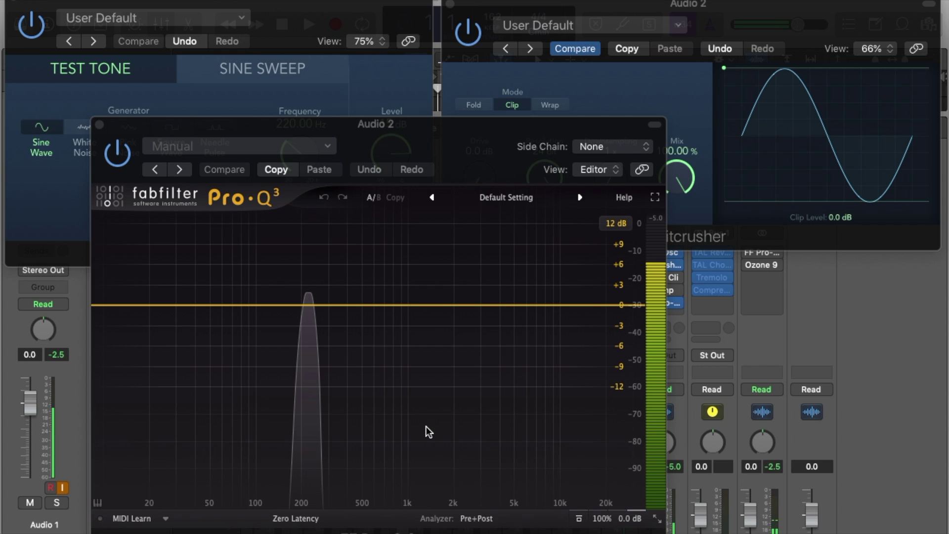
- Reposition the Pro-Q 3 window clear of the Test Oscillator's controls and set the oscillator's frequency to 300 Hz
drag(430, 129, 461, 164)
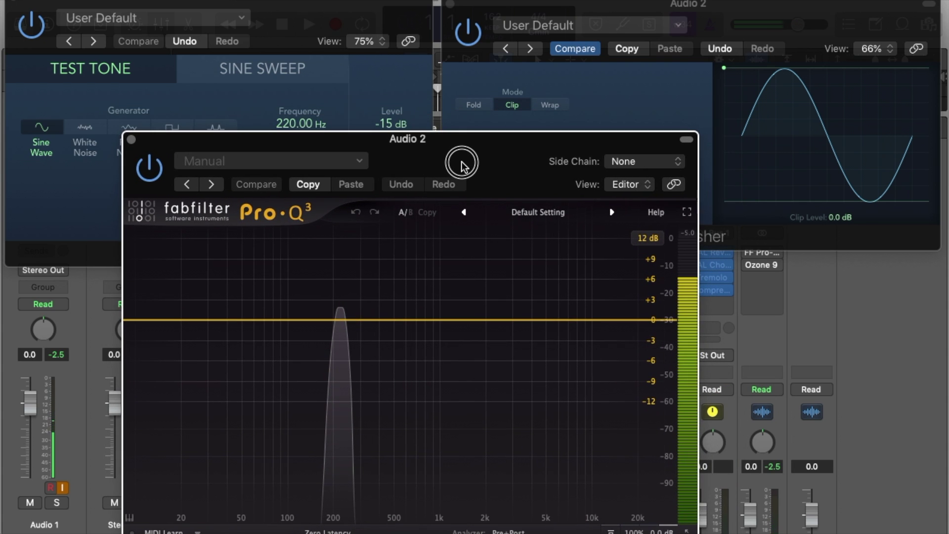
drag(461, 164, 437, 158)
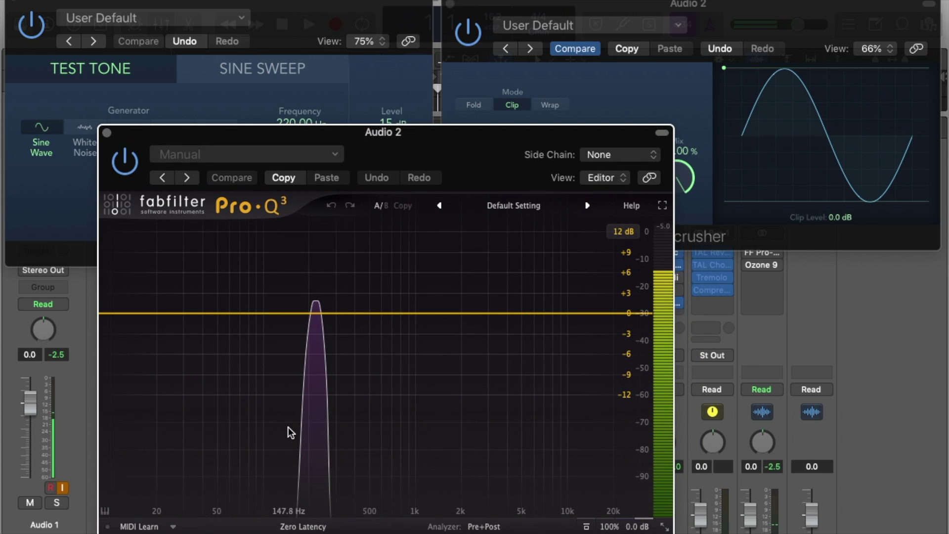
click(312, 7)
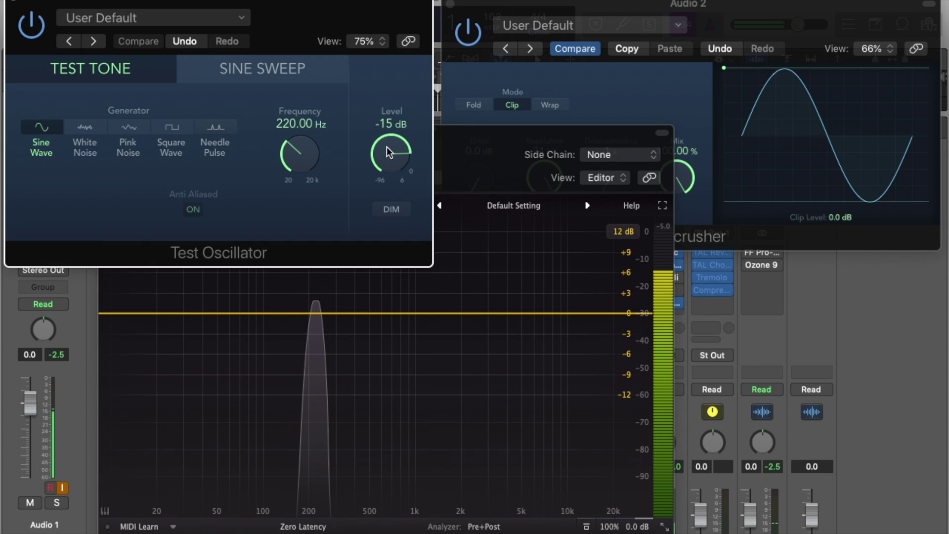
mouse_move(306, 150)
mouse_down()
mouse_move(307, 138)
mouse_move(305, 181)
mouse_move(305, 146)
mouse_move(305, 155)
mouse_up()
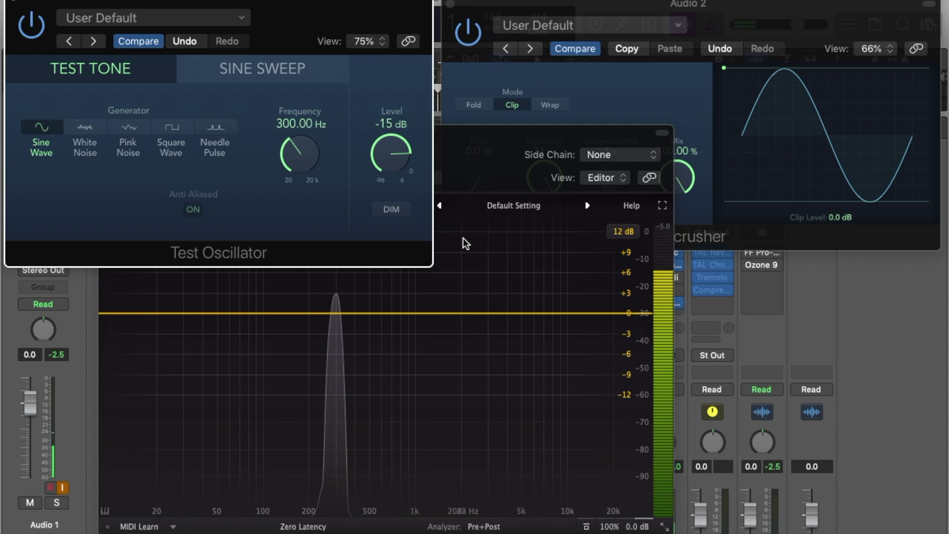
- Arrange the Pro-Q 3 window beside the Bitcrusher and set the Bitcrusher's clip level to -10.0 dB
click(630, 89)
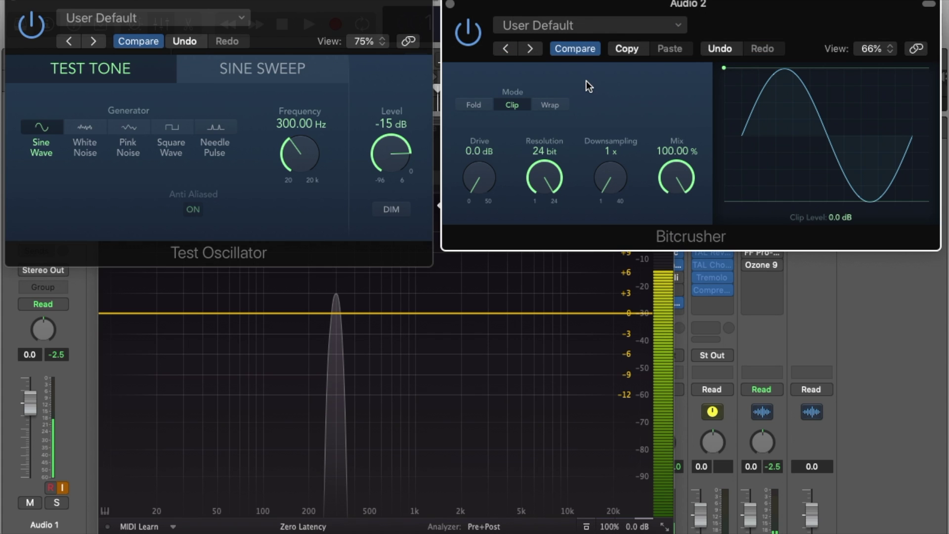
click(459, 270)
drag(447, 142, 385, 117)
click(648, 82)
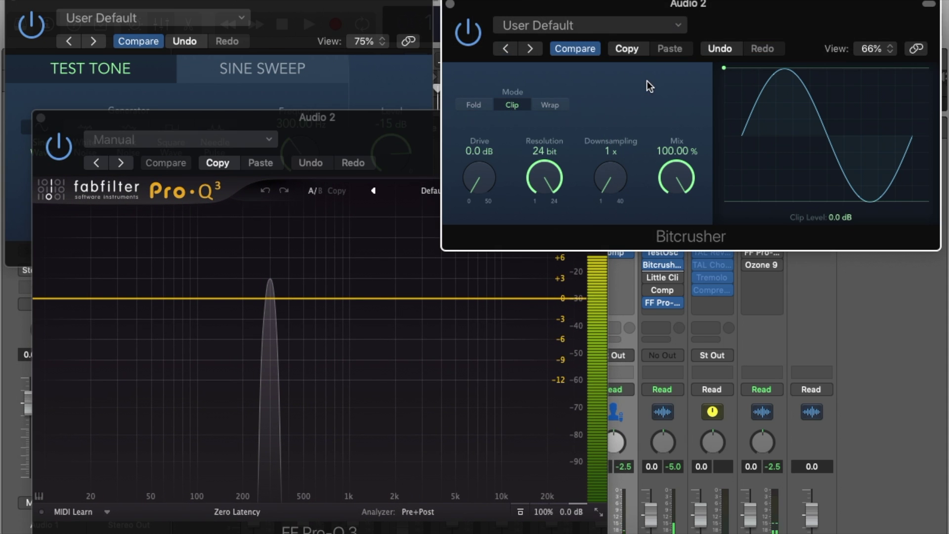
drag(725, 68, 737, 120)
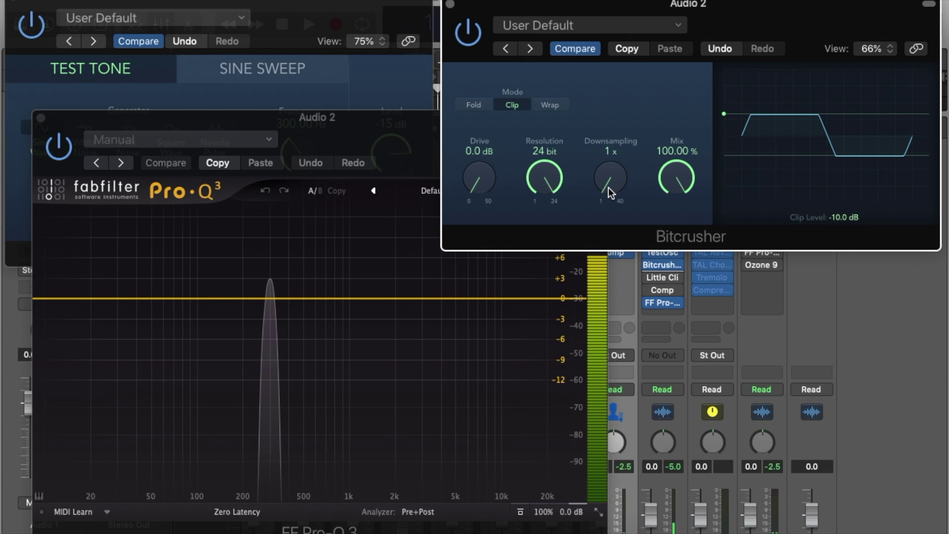
- Try Bitcrusher drive values of 5.5 dB, 3.5 dB and 50.0 dB while examining the harmonics in the analyzer, and reset the drive to 0.0 dB
drag(482, 184, 478, 152)
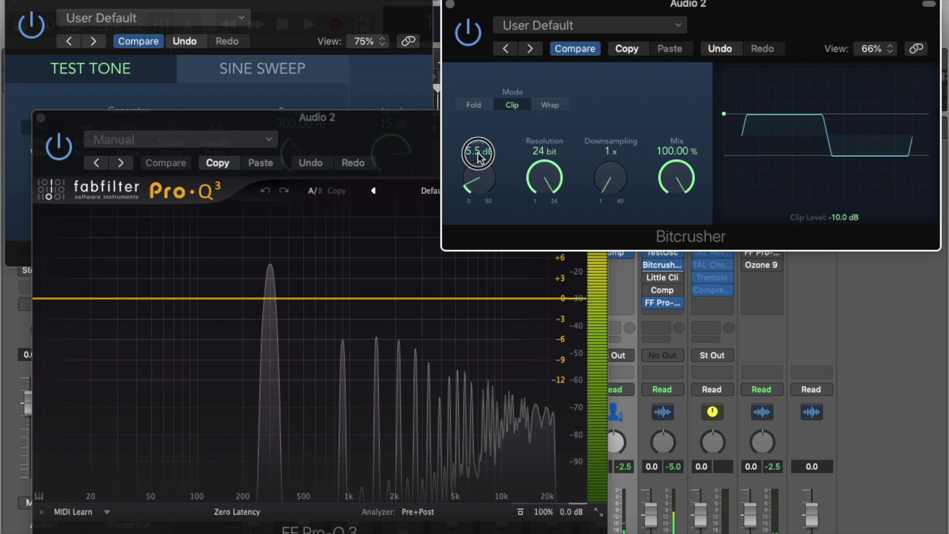
drag(345, 362, 459, 376)
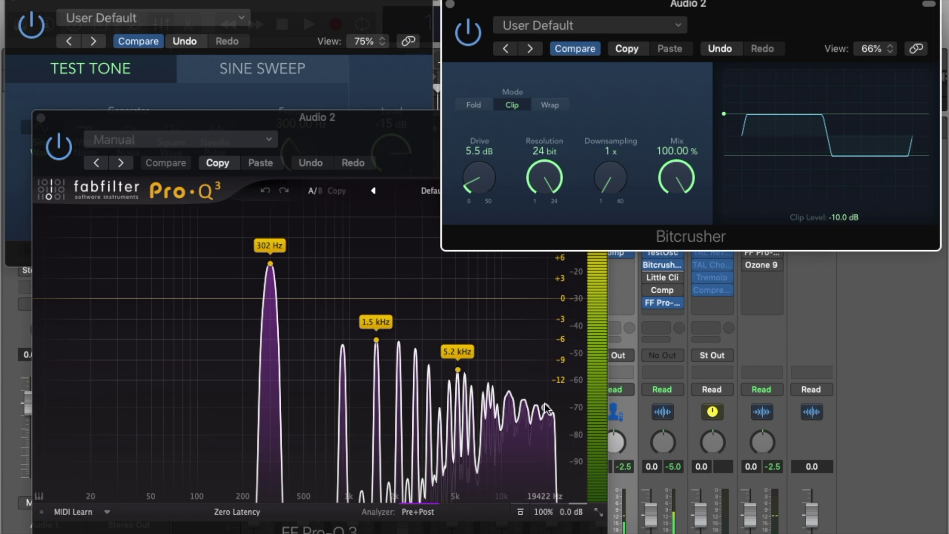
drag(408, 359, 512, 214)
mouse_move(481, 183)
mouse_down()
mouse_move(478, 152)
mouse_move(483, 196)
mouse_move(481, 186)
mouse_up()
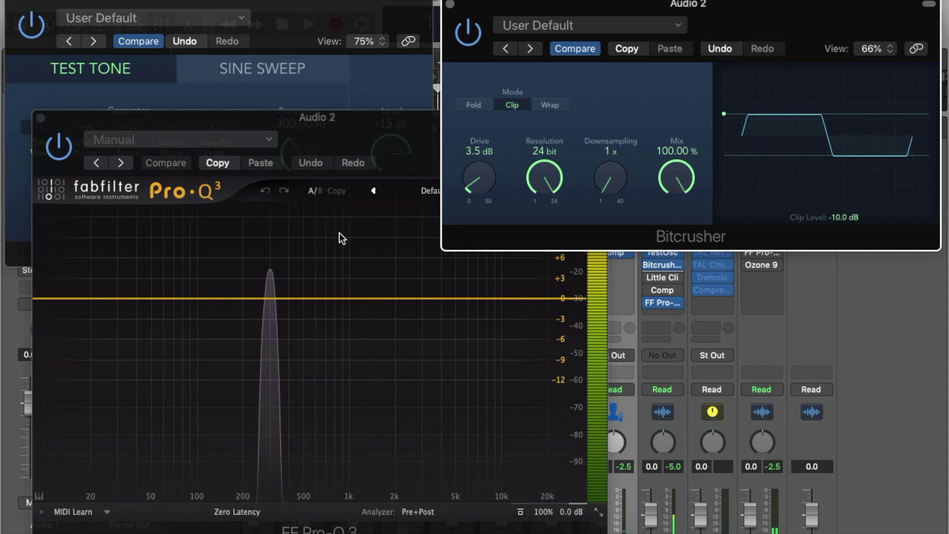
drag(475, 179, 471, 3)
drag(479, 173, 477, 138)
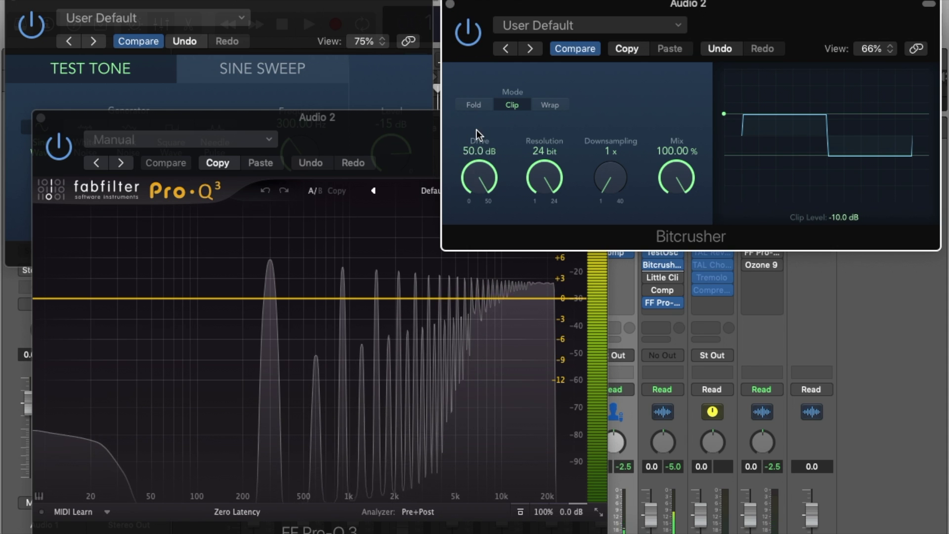
alt+click(487, 177)
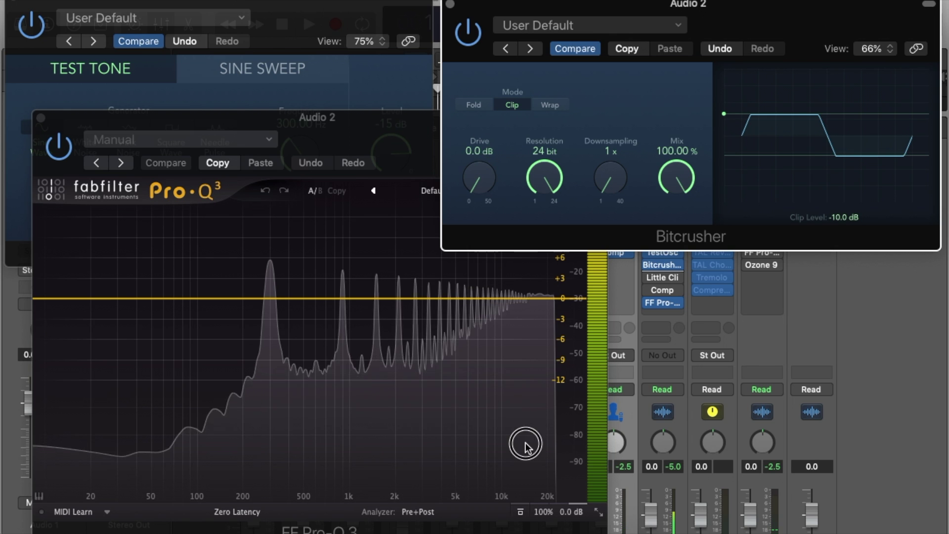
- Bypass the Bitcrusher on the Audio 2 channel, close its window and enable Little Clipper
mouse_move(649, 269)
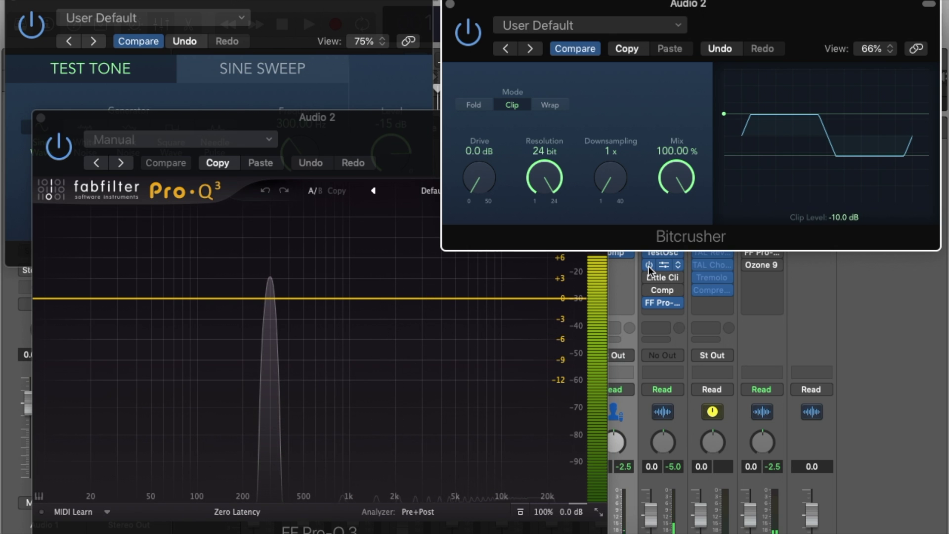
click(648, 265)
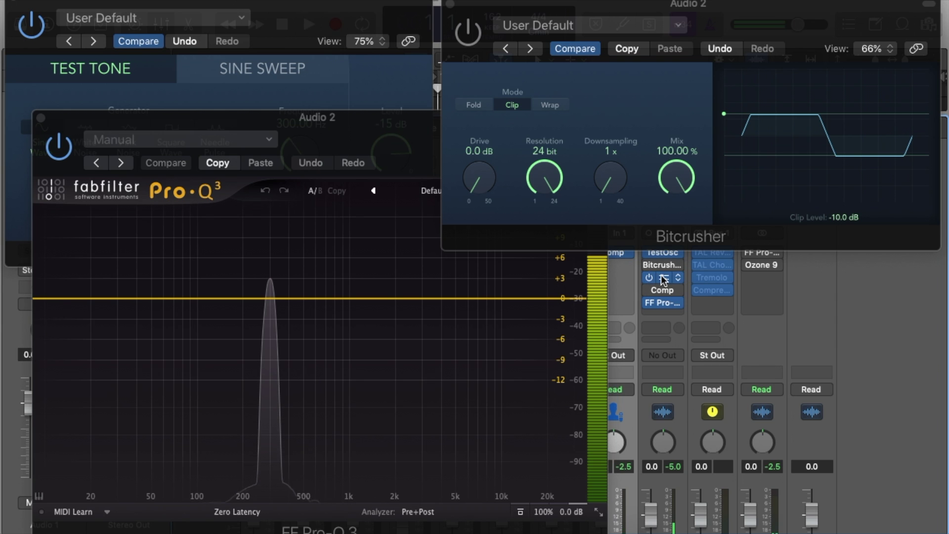
click(450, 5)
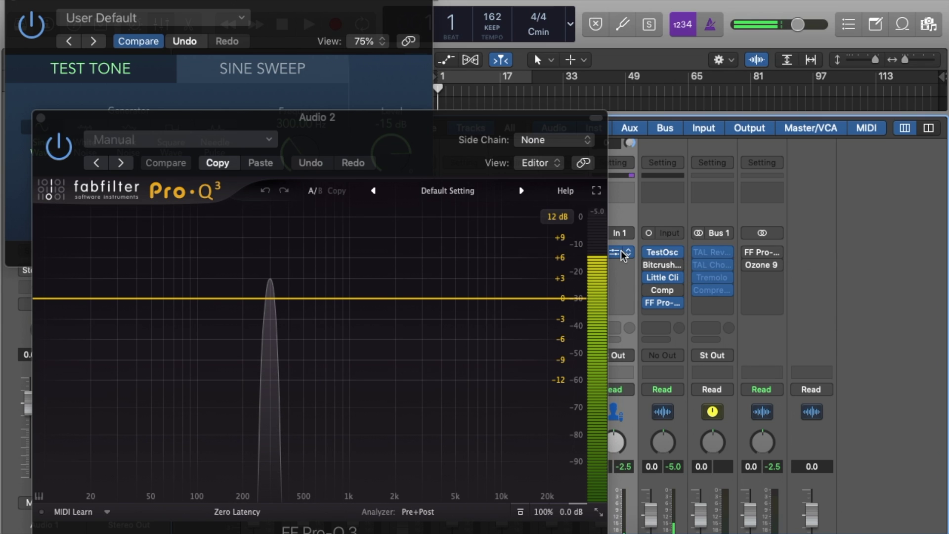
- Open Little Clipper, place it beside the analyzer and set its stereo field mode to Mid
click(665, 279)
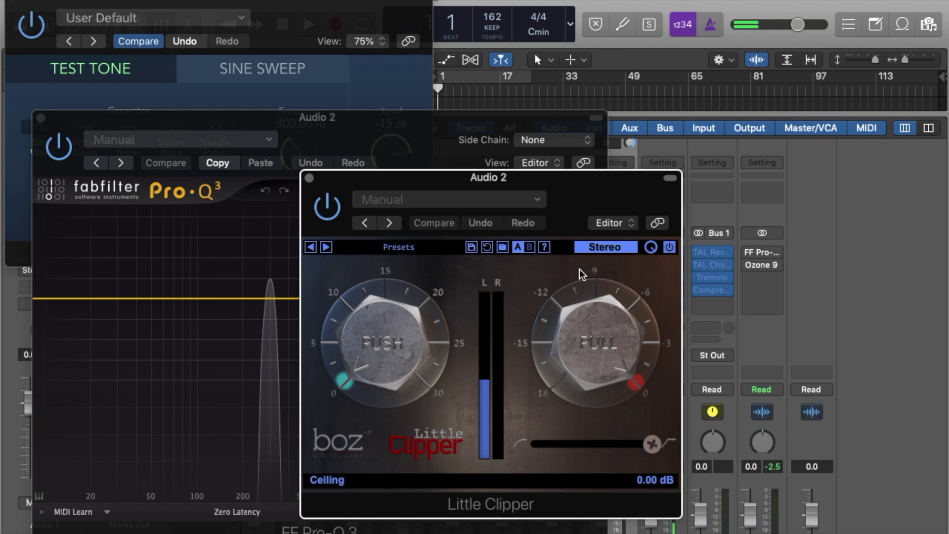
drag(568, 182, 721, 76)
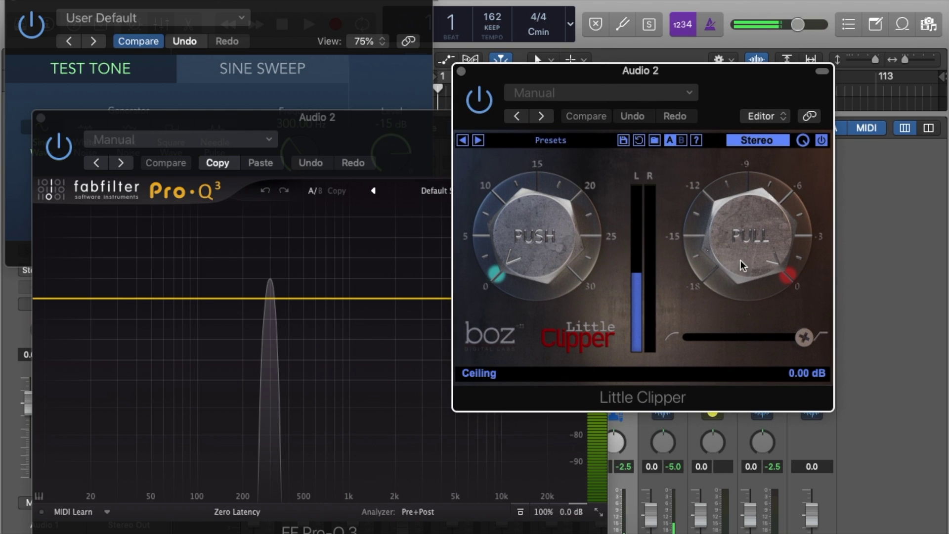
click(757, 139)
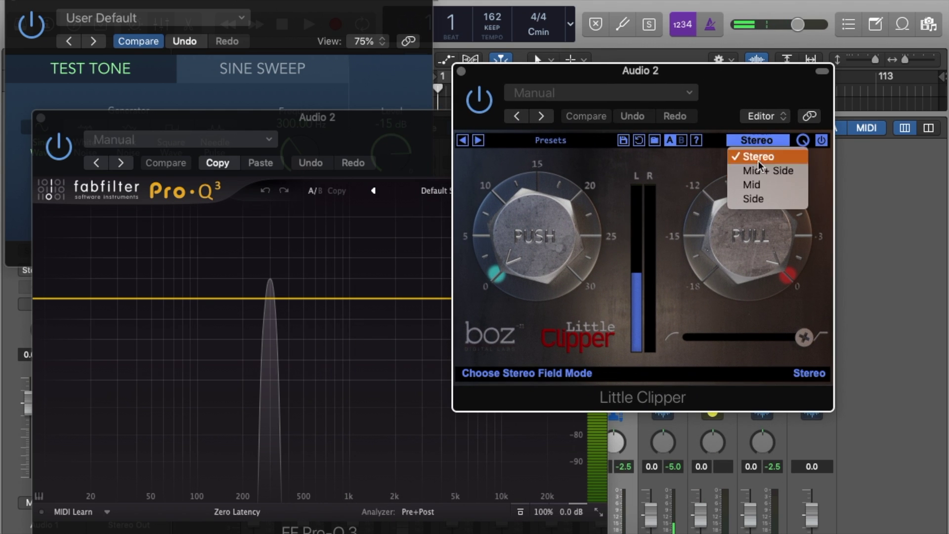
click(757, 188)
- Lower Little Clipper's ceiling to about -15 dB, raise its input gain to about 5 dB, and adjust both further to test the clipping
drag(749, 246, 796, 533)
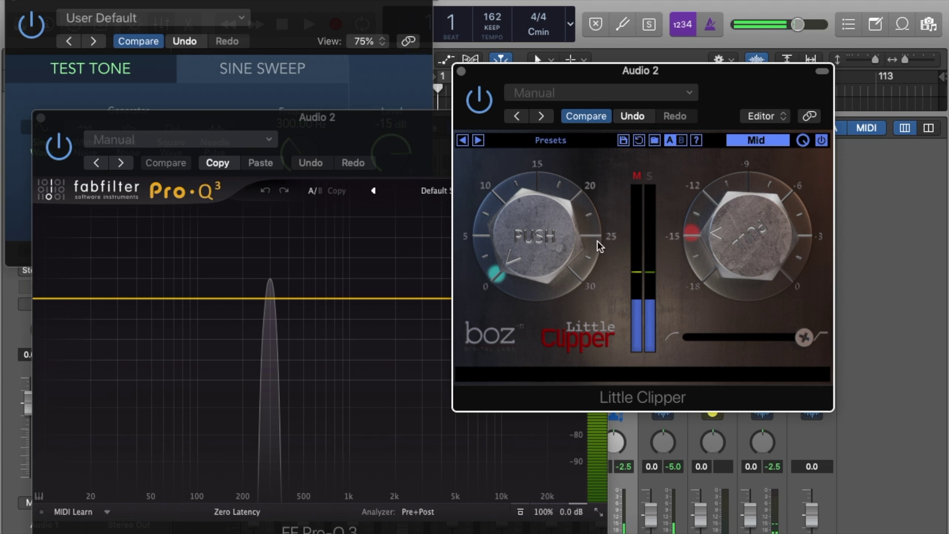
drag(542, 243, 525, 165)
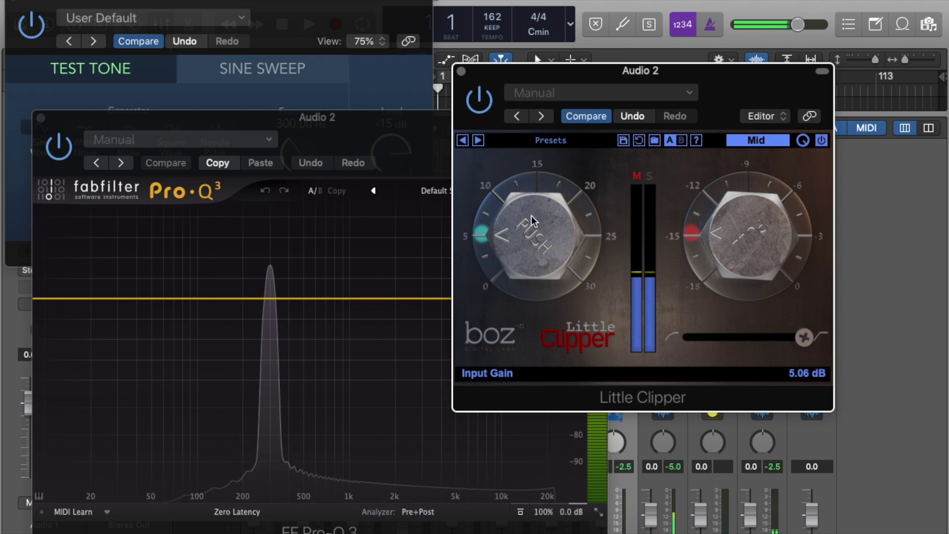
drag(534, 225, 531, 184)
drag(737, 247, 753, 50)
drag(539, 227, 514, 95)
- Bypass and close Little Clipper, and open the Audio 2 Compressor beside the analyzer
click(480, 99)
click(462, 71)
mouse_move(657, 295)
click(665, 292)
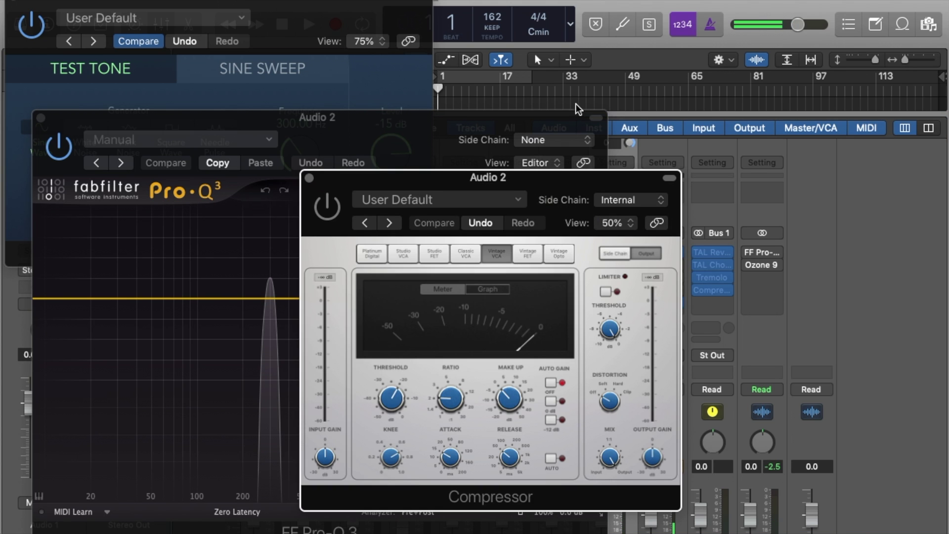
drag(527, 177, 747, 14)
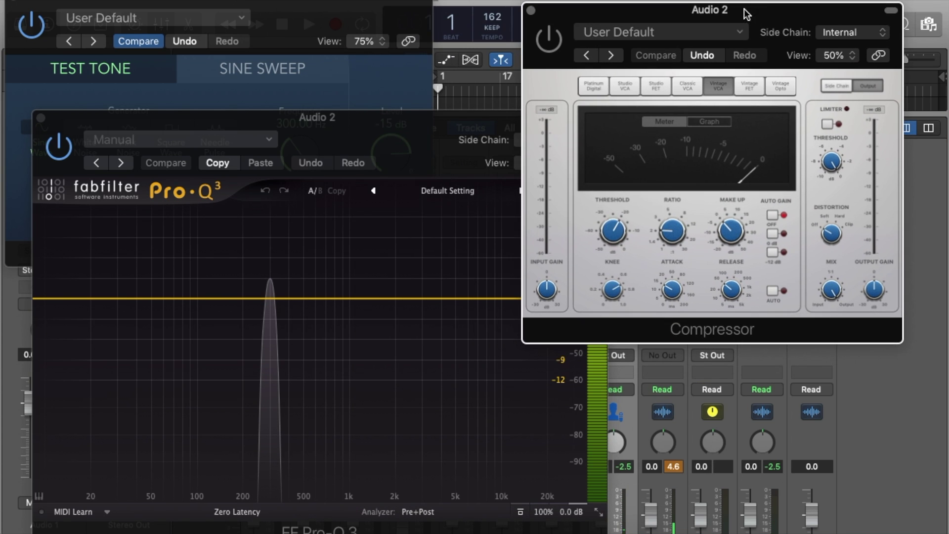
- Enable the Compressor with its output distortion switched on and its threshold lowered
click(556, 47)
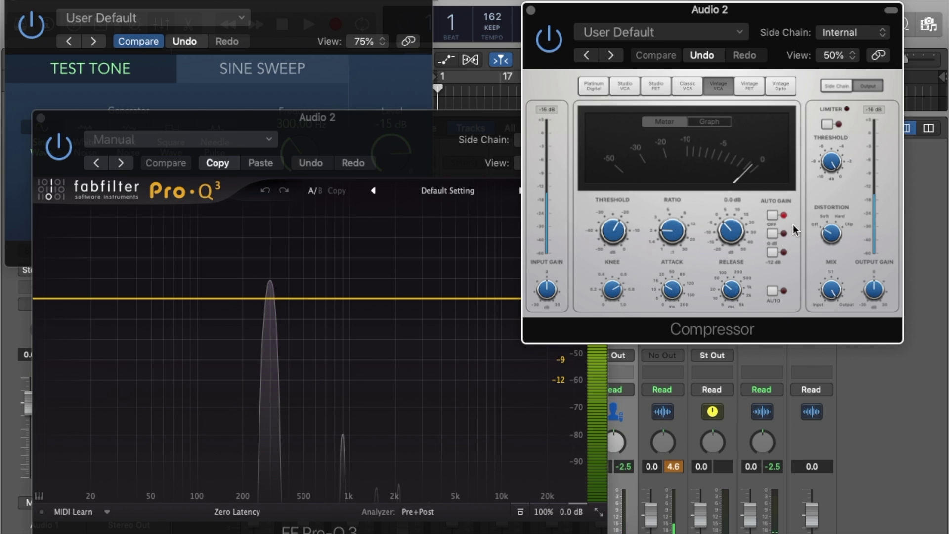
drag(832, 240, 836, 237)
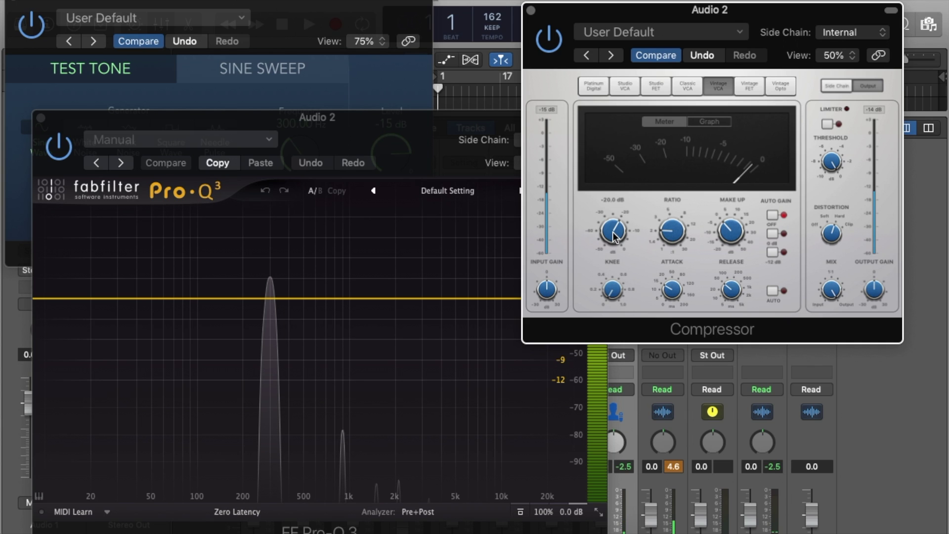
drag(613, 236, 615, 289)
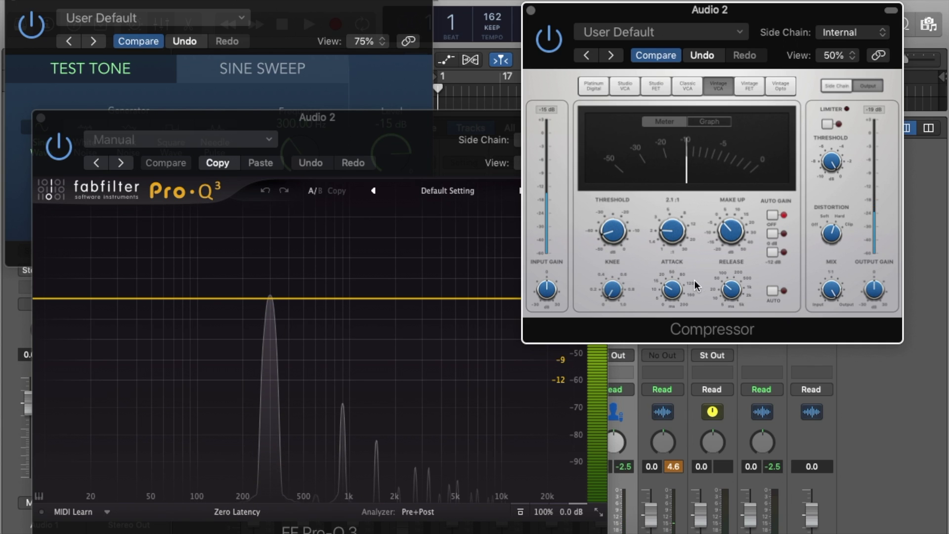
- Set the Compressor's release and attack to their minimum, and raise its ratio before returning it to the minimum
drag(736, 295, 735, 312)
drag(673, 289, 676, 317)
drag(674, 234, 676, 187)
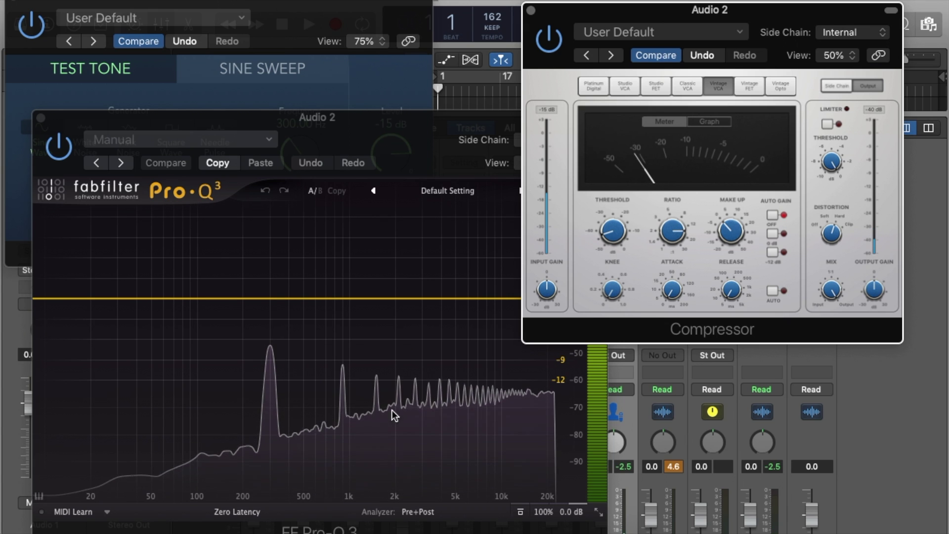
drag(673, 228, 674, 322)
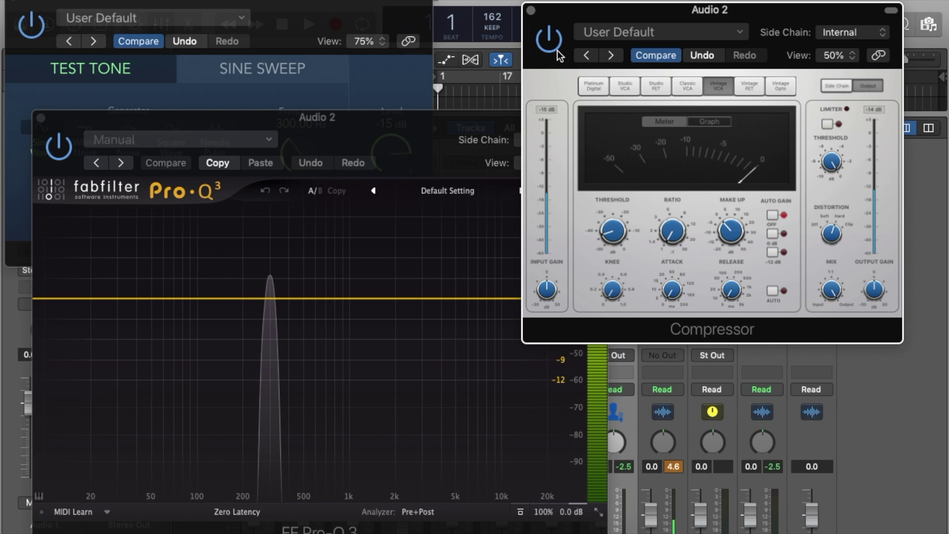
- Close the Compressor, Pro-Q 3 and Test Oscillator windows and hide the mixer
click(530, 10)
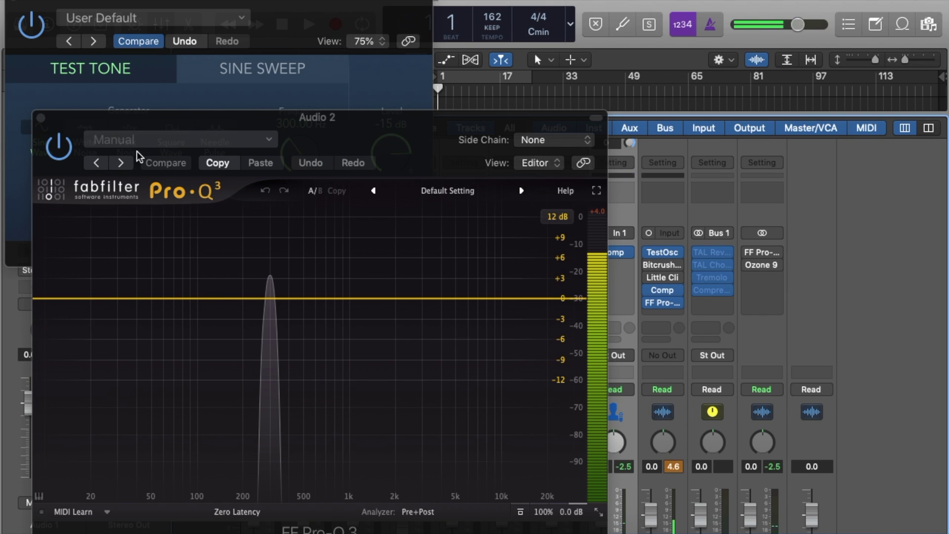
click(41, 118)
click(11, 5)
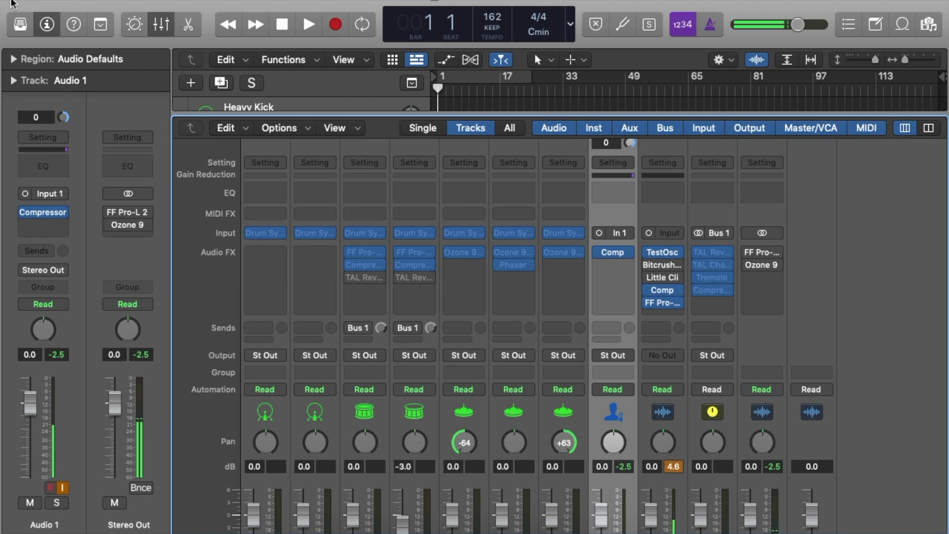
key(x)
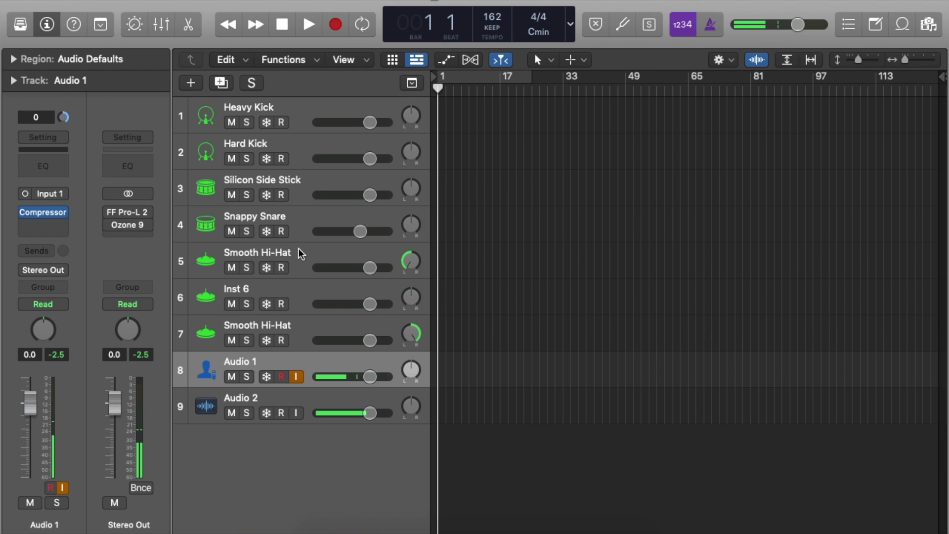
- Create a MIDI region at bar 1 on the Heavy Kick track and extend it to four bars
click(302, 111)
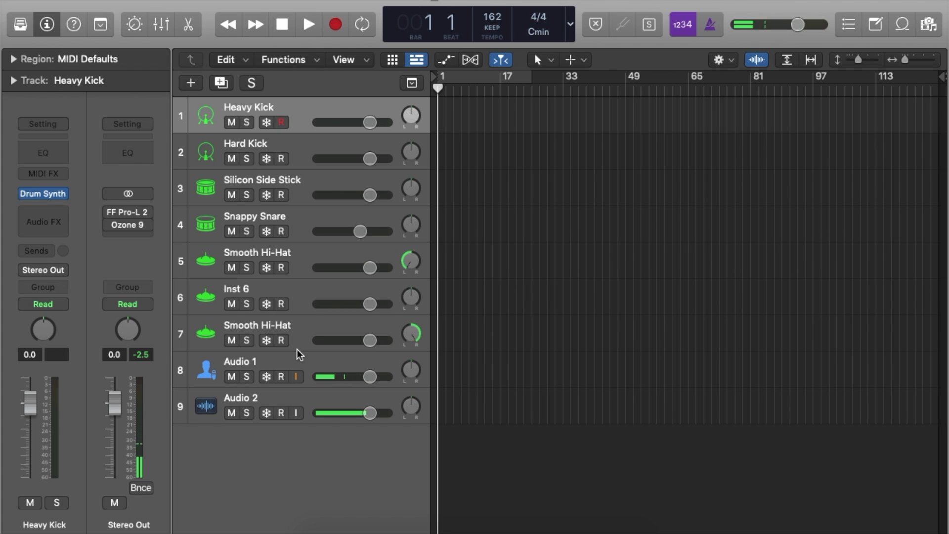
right_click(444, 116)
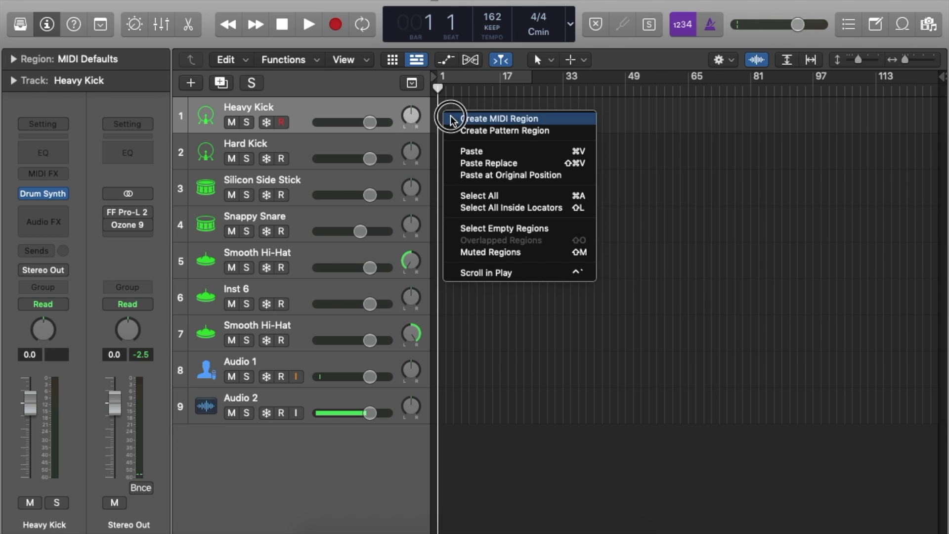
click(451, 121)
scroll(448, 127, up, 5)
drag(455, 121, 538, 126)
scroll(462, 133, left, 2)
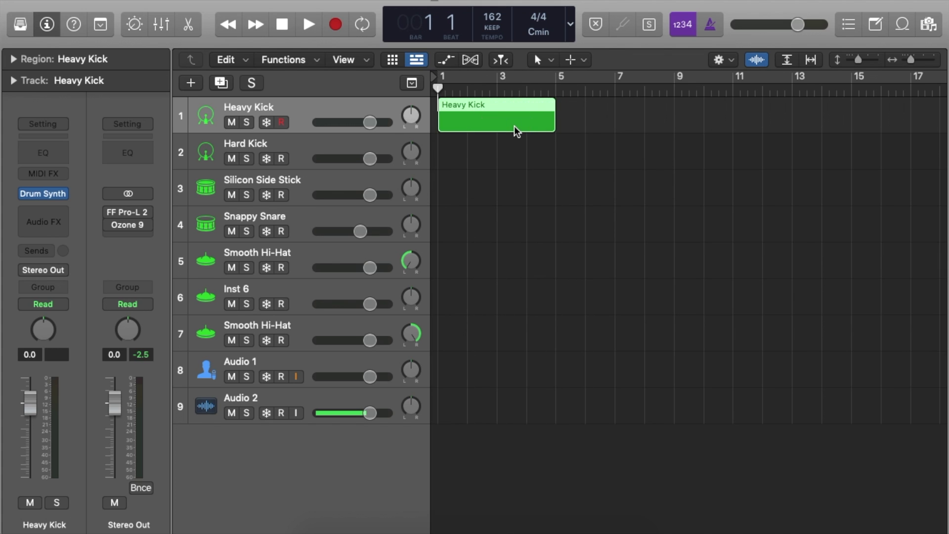
- Open the Heavy Kick region in the Piano Roll and audition a low key just below C2
double_click(514, 131)
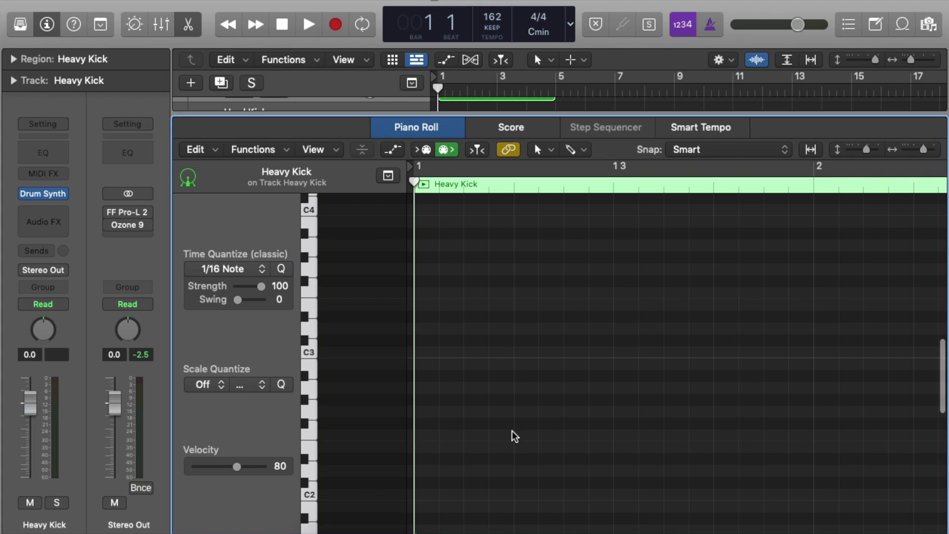
scroll(322, 428, down, 3)
click(317, 430)
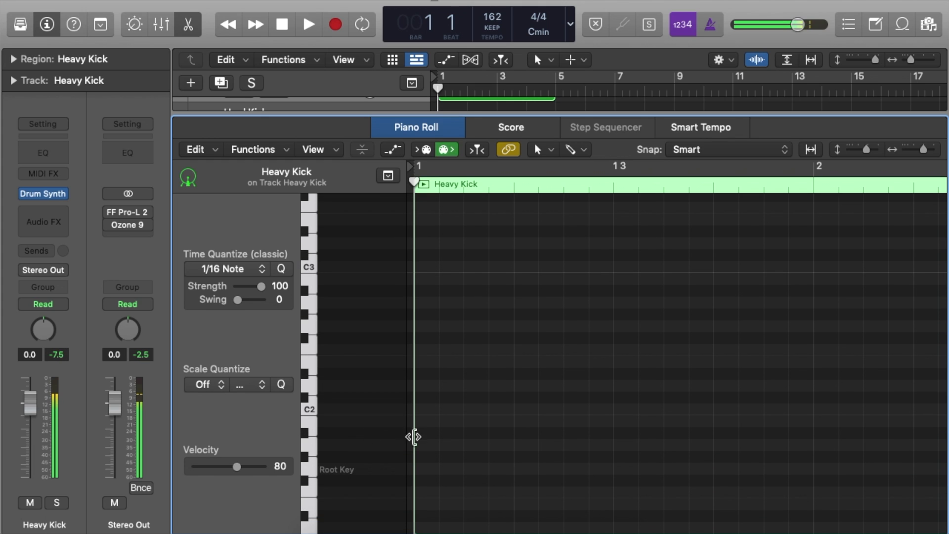
- Draw five short kick notes across bar 1 on the A1 row of the Heavy Kick region and play the pattern
scroll(428, 425, down, 1)
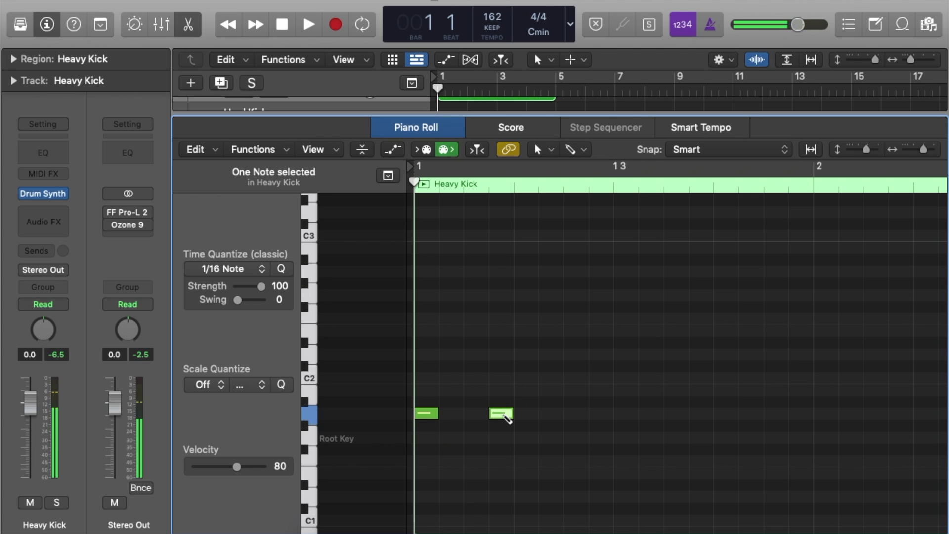
click(569, 414)
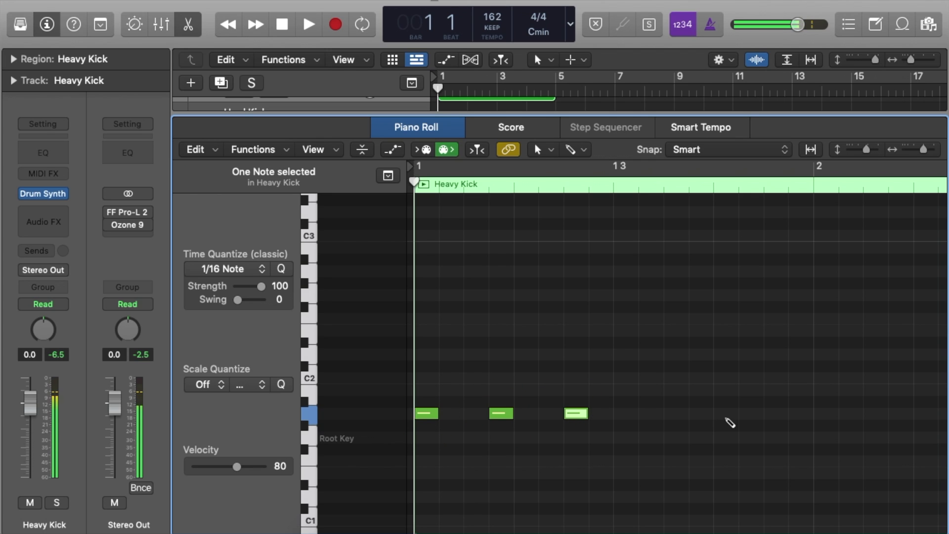
click(681, 415)
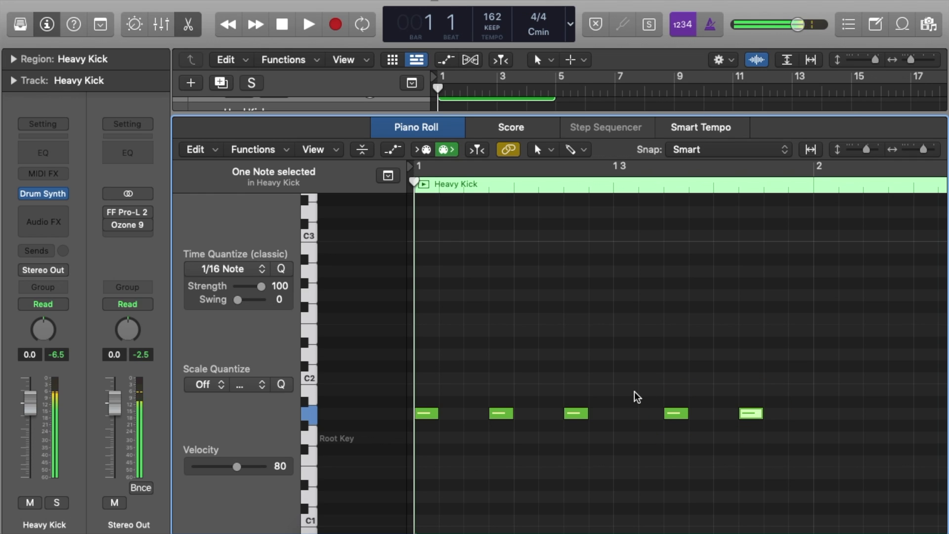
key(space)
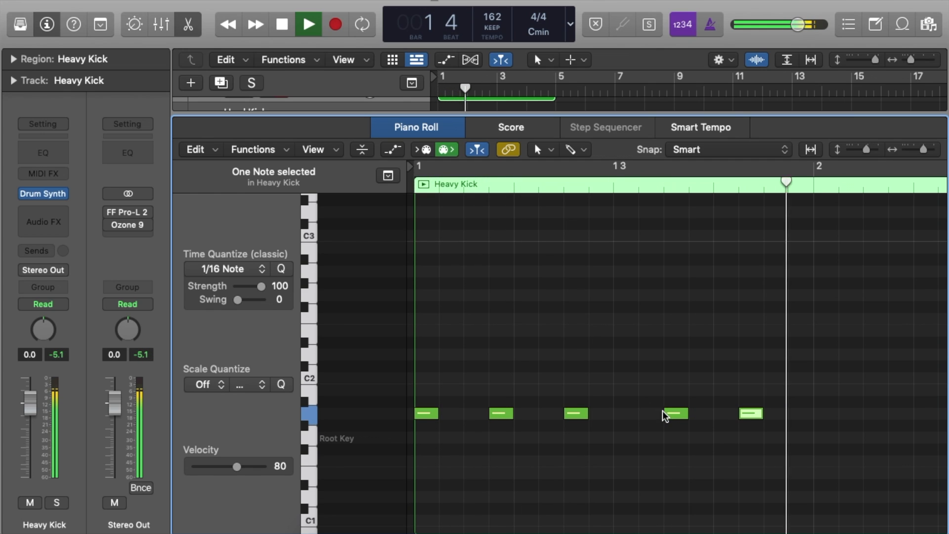
key(space)
- Lower the project tempo to 46 and play the kick pattern from the start
drag(503, 20, 525, 225)
key(Return)
key(space)
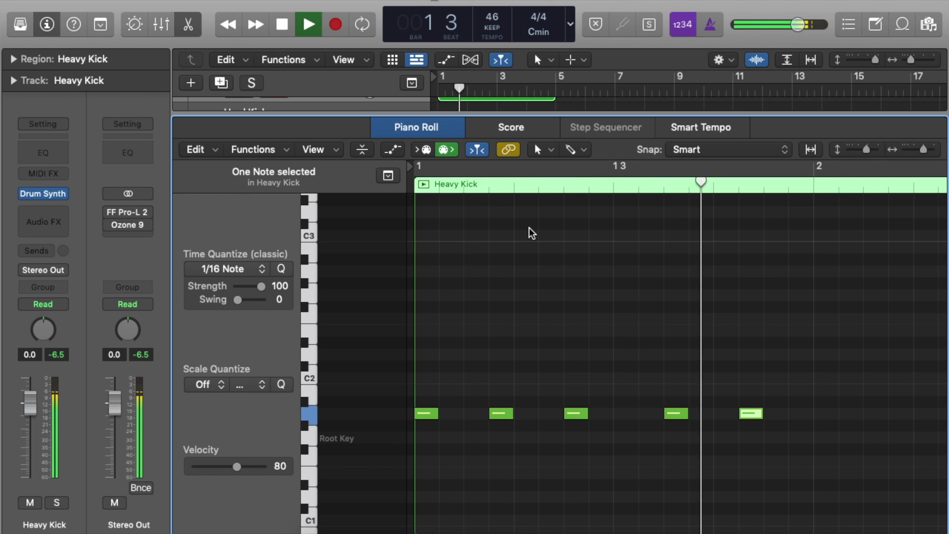
key(space)
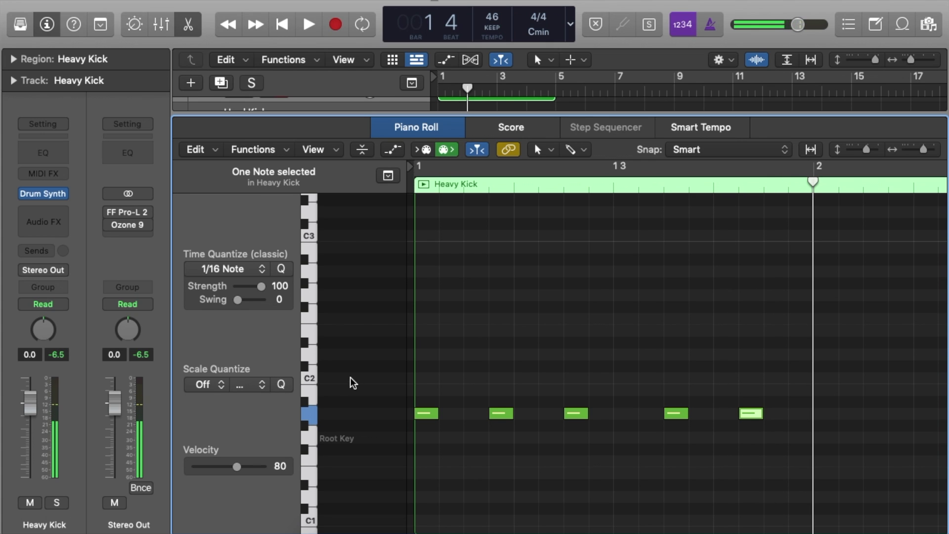
- Set a cycle range over bar 1 and close the Piano Roll
click(419, 170)
drag(419, 170, 812, 180)
key(e)
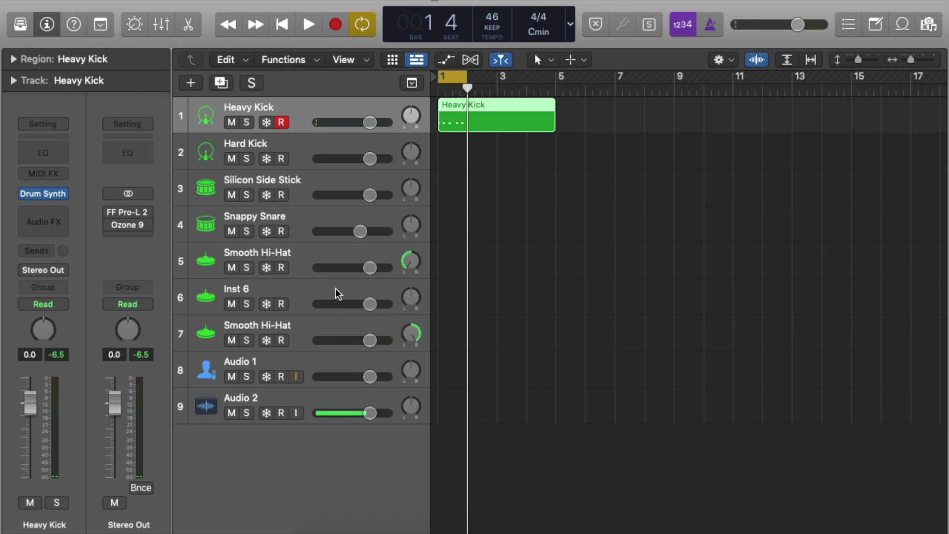
click(313, 363)
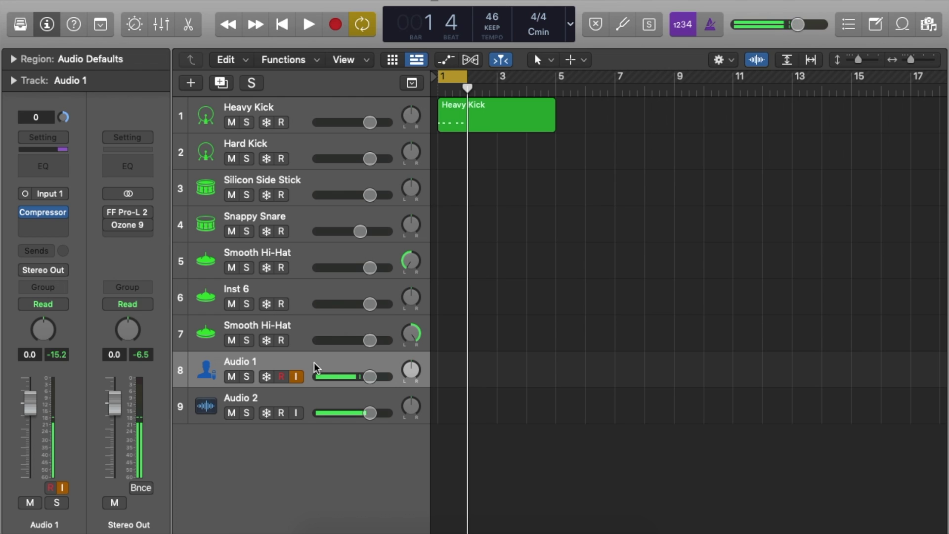
- Insert a stereo Compressor on the Heavy Kick track and start looped playback
click(312, 107)
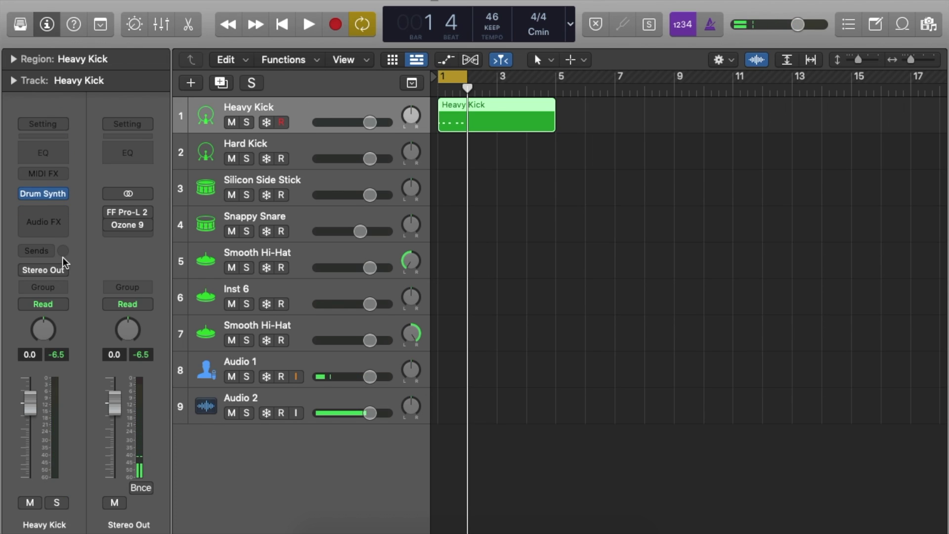
click(55, 217)
mouse_move(81, 242)
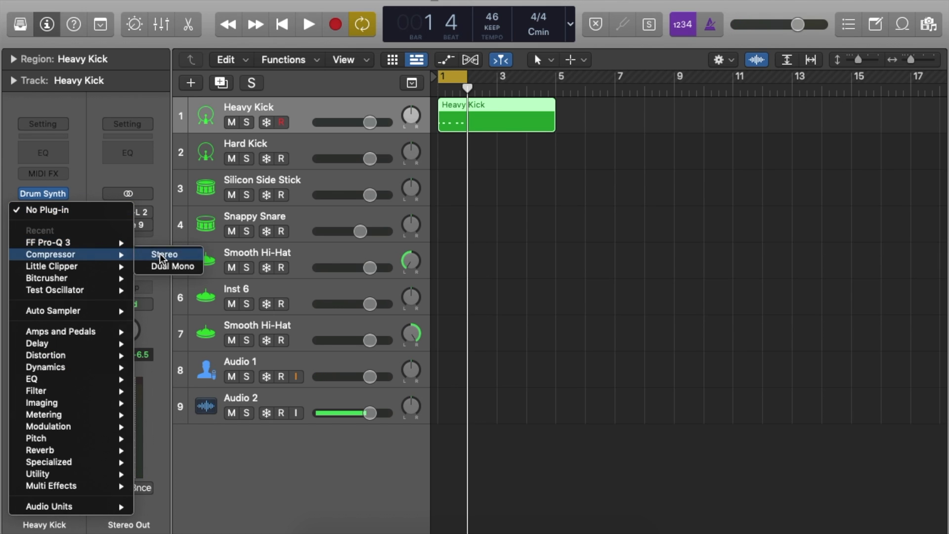
key(Escape)
key(space)
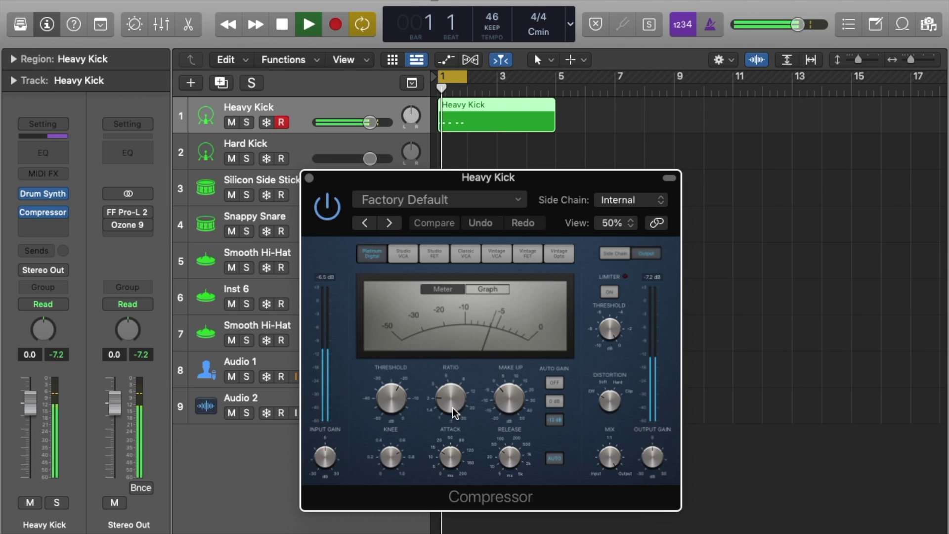
- Adjust the Heavy Kick Compressor's attack, release, knee and ratio, and lower its threshold to -38.5 dB
drag(456, 445, 377, 505)
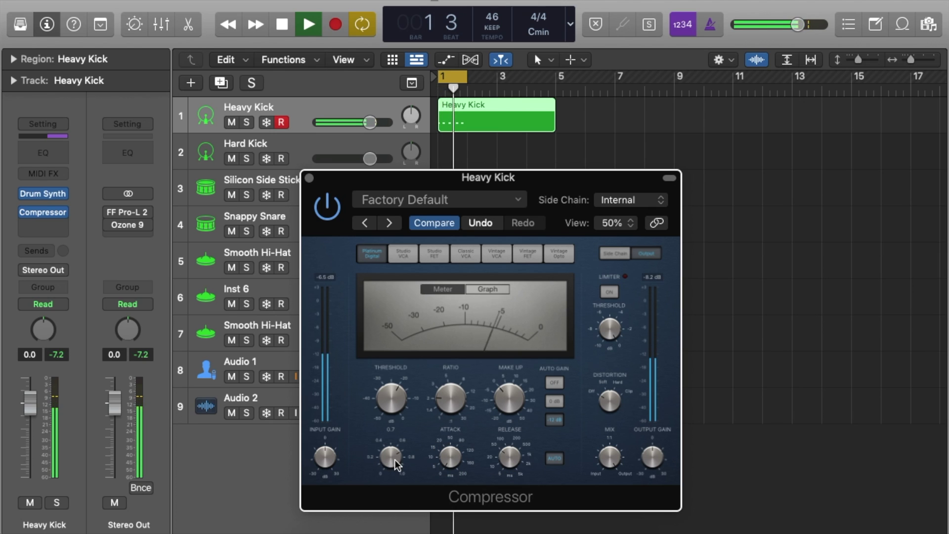
drag(505, 449, 400, 441)
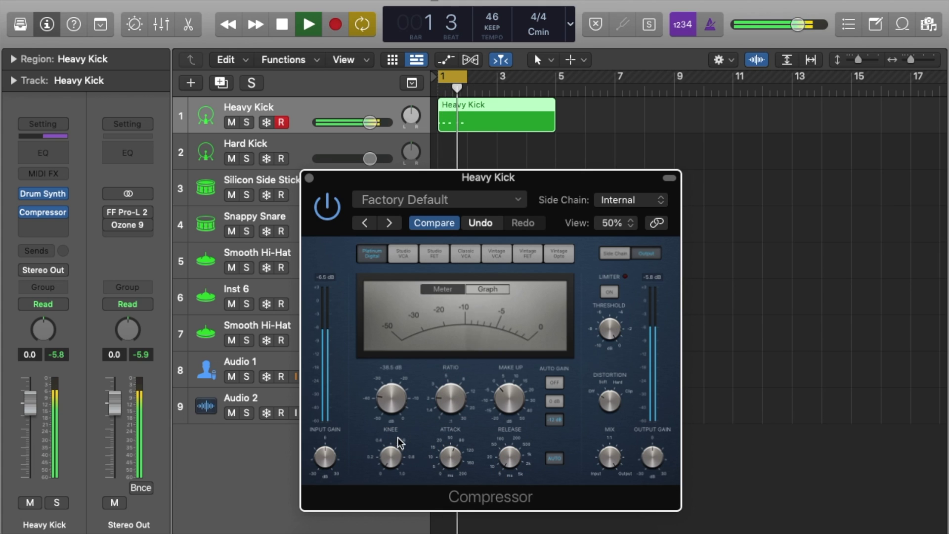
drag(453, 394, 453, 390)
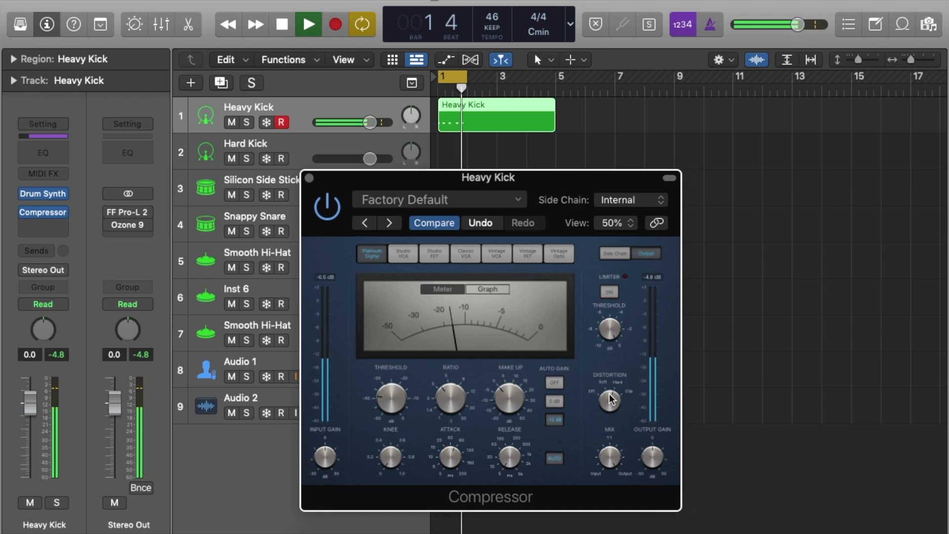
- Raise the Compressor's threshold, set its mix to about 68%, and close the plug-in window
drag(392, 385, 390, 373)
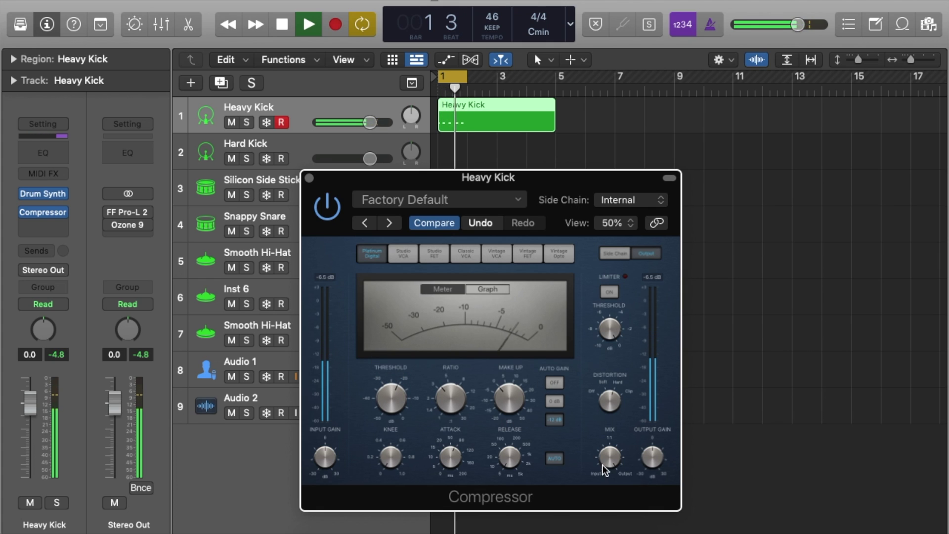
drag(608, 458, 611, 483)
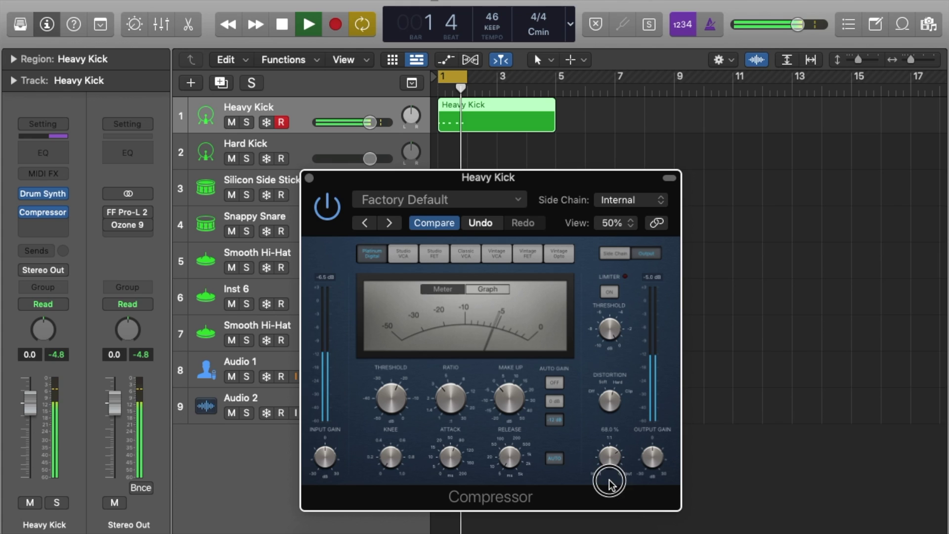
click(309, 178)
- Insert a stereo Little Clipper after the Compressor on Heavy Kick, setting Pull to about -9 and Push to about 5
click(41, 224)
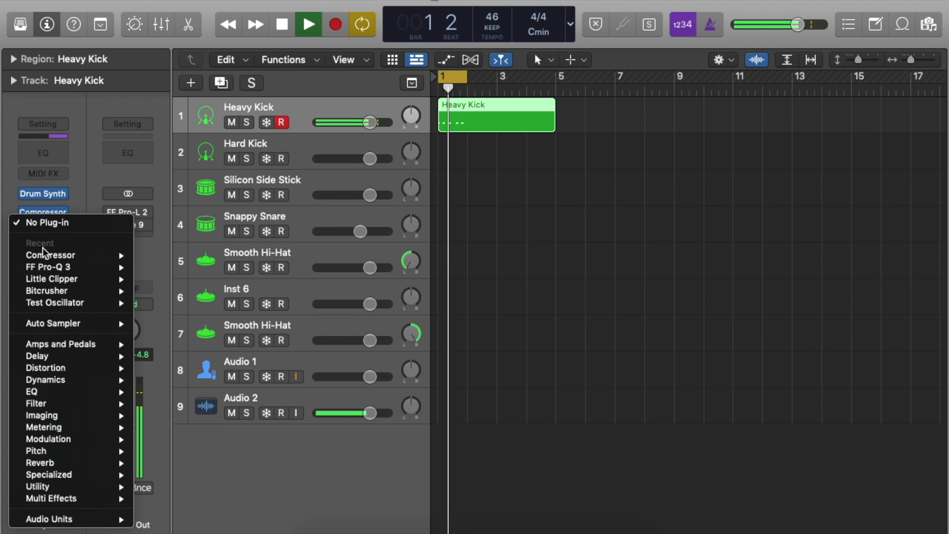
mouse_move(61, 281)
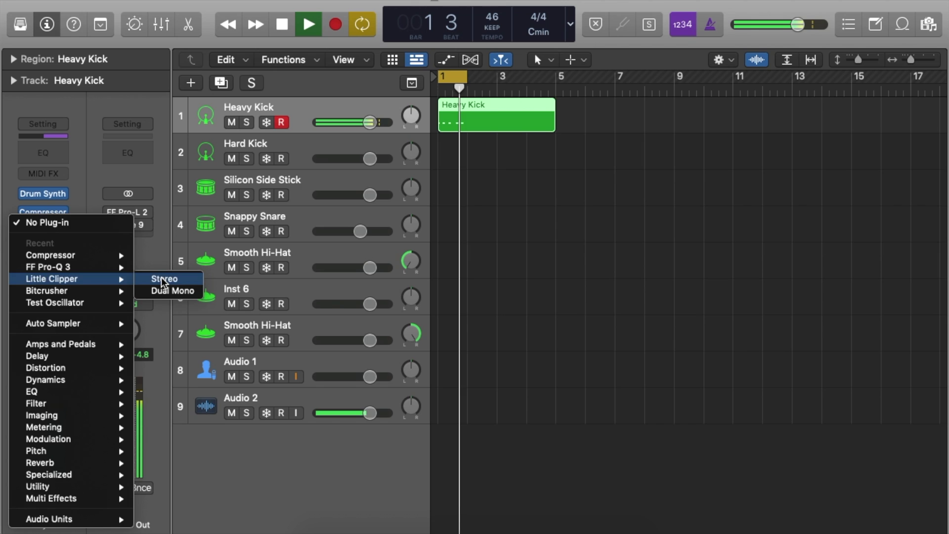
click(657, 312)
drag(590, 339, 598, 522)
drag(398, 342, 400, 282)
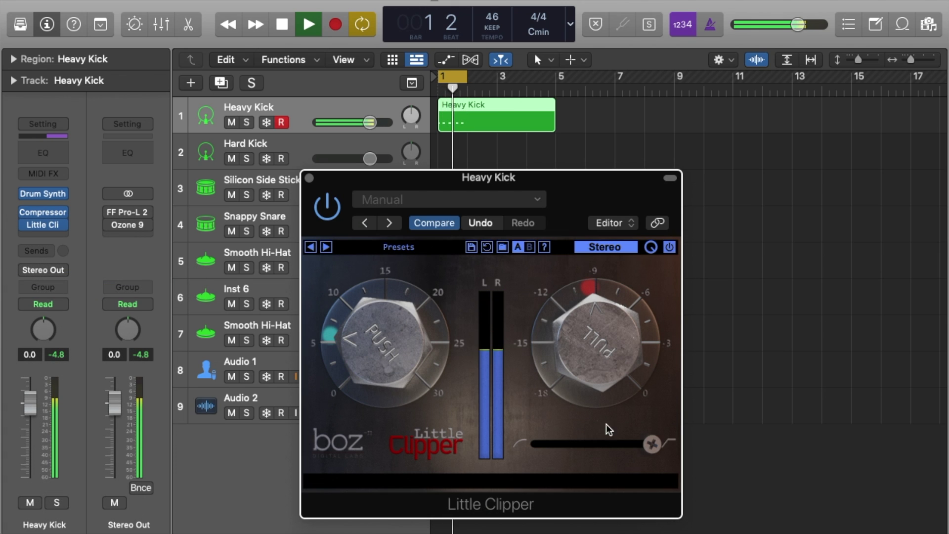
- Set Little Clipper's shape slider to the soft-clipping end and its input gain to about 6.78 dB, and close its window
drag(653, 444, 539, 444)
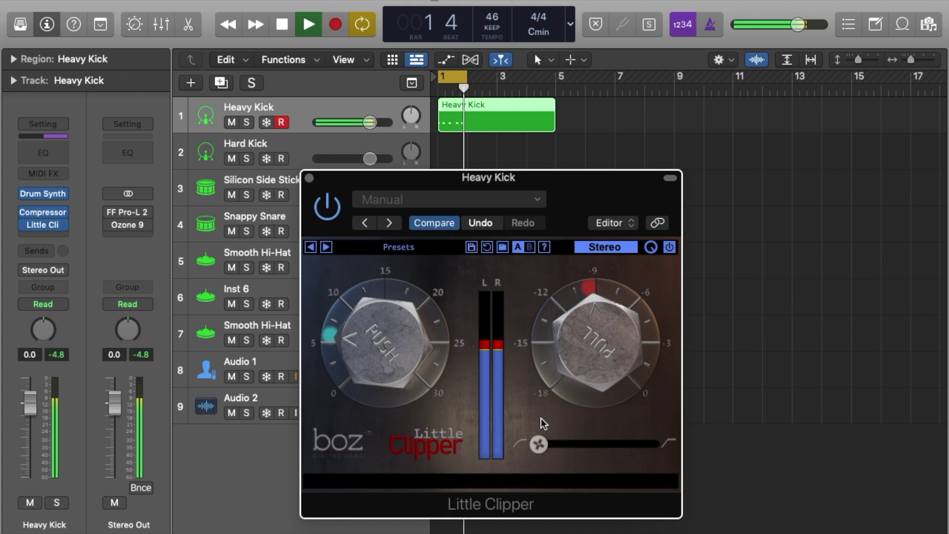
drag(407, 355, 404, 341)
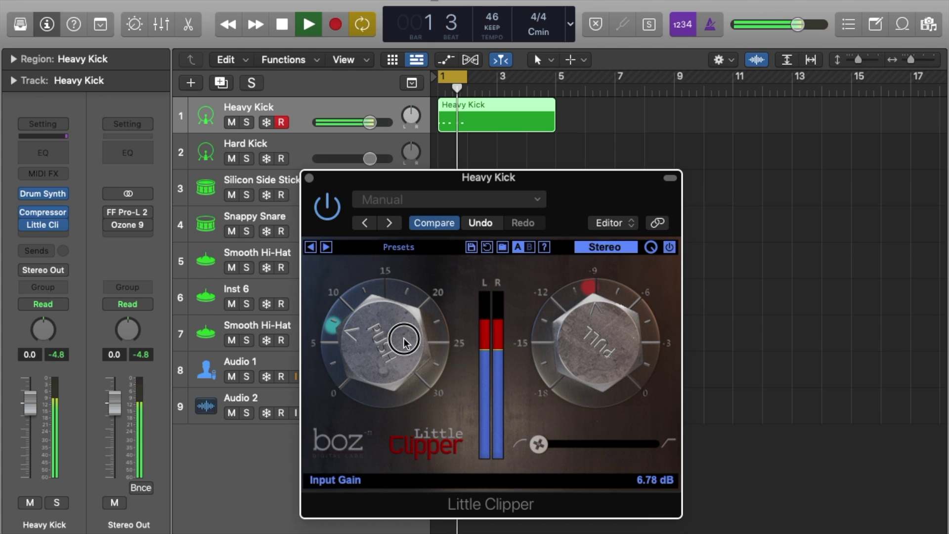
click(310, 179)
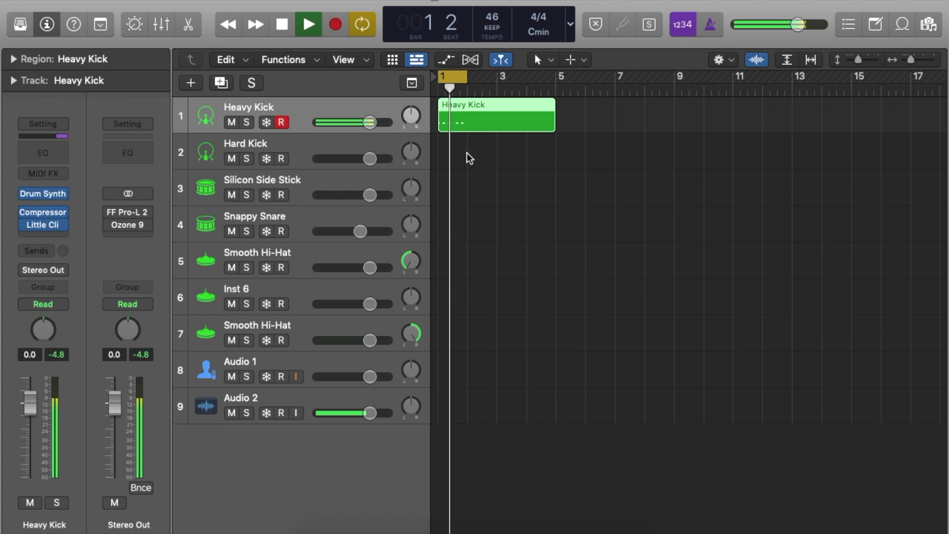
- Show the Loop Browser beside the Heavy Kick notes in the Piano Roll and sort the synth loops by key
click(902, 24)
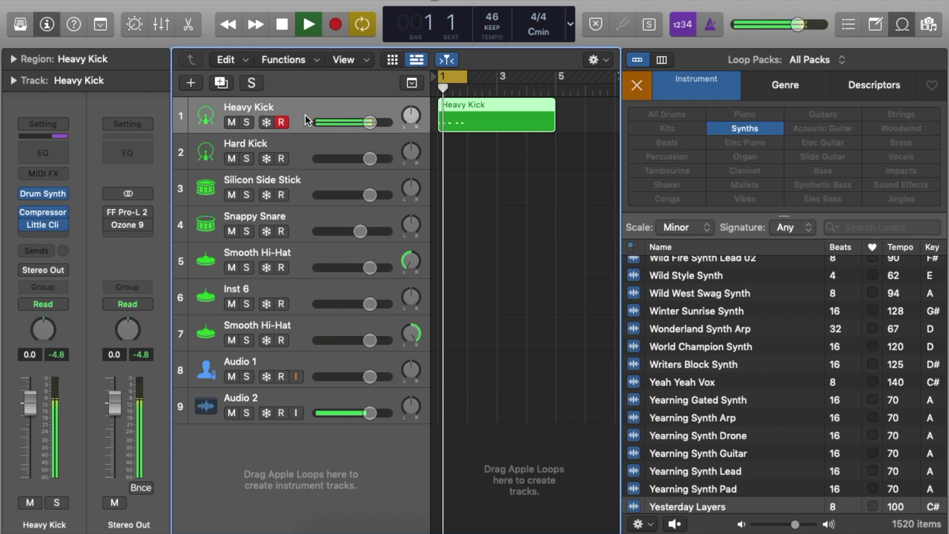
key(p)
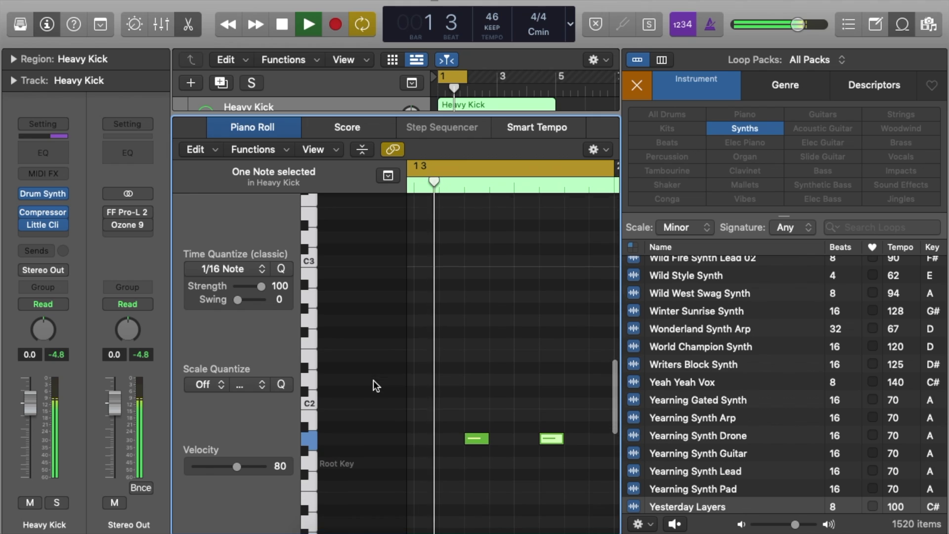
scroll(355, 434, down, 3)
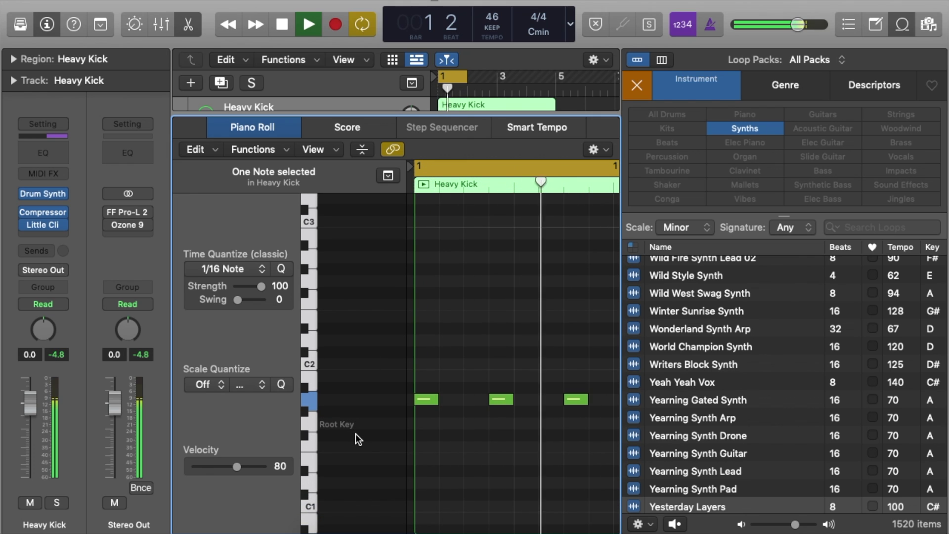
click(932, 247)
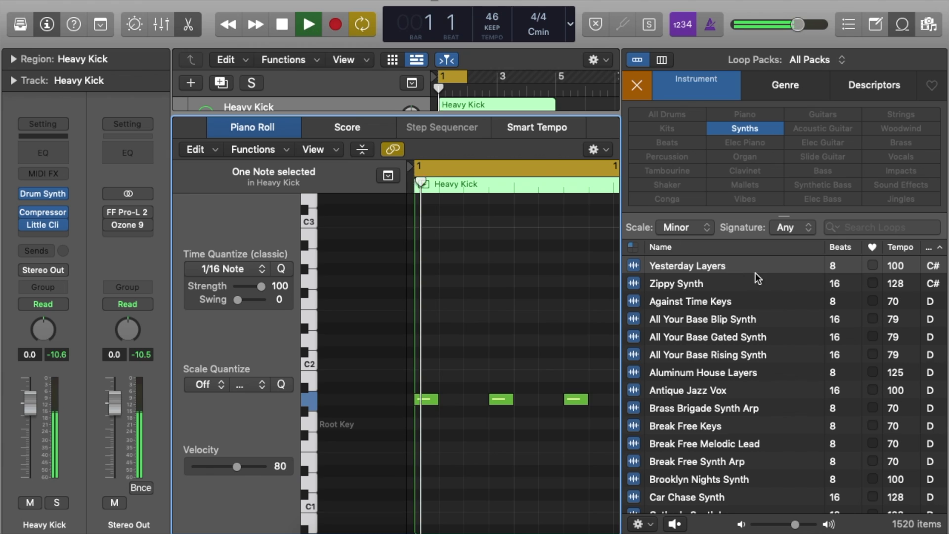
- Stop playback, close the Piano Roll, select the Audio 1 track, and shorten the Heavy Kick region to one bar
click(283, 26)
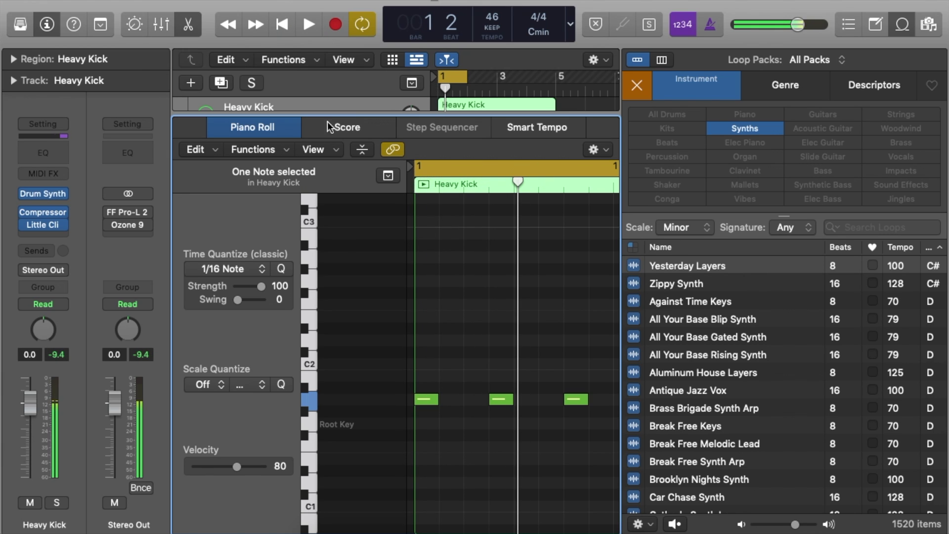
key(e)
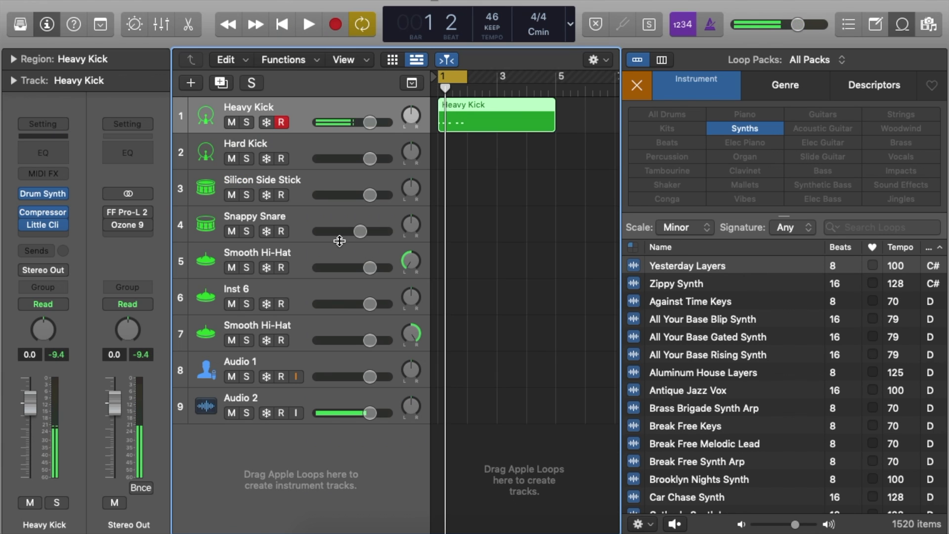
click(311, 366)
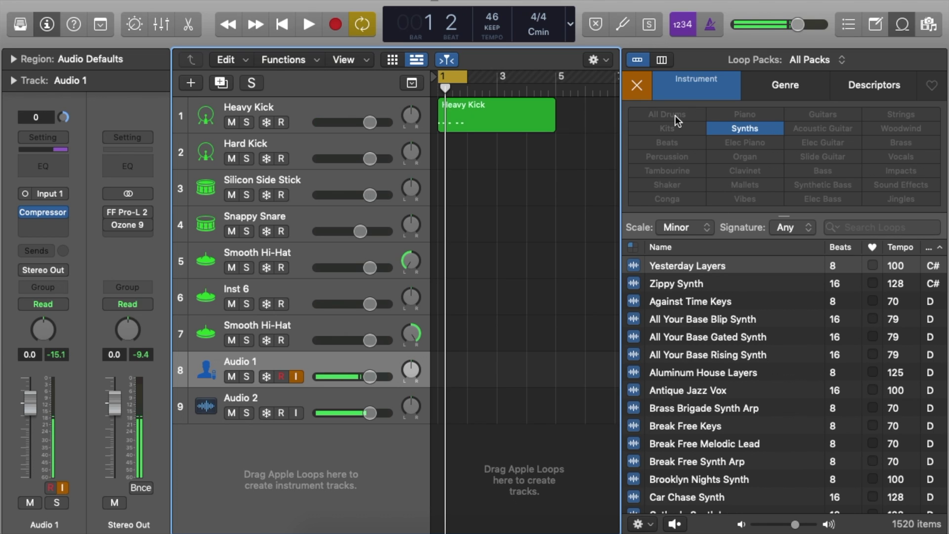
drag(554, 124, 467, 123)
- Look through the key-sorted minor synth loops, from the C# and D loops to those in B, A# and A
scroll(826, 408, up, 10)
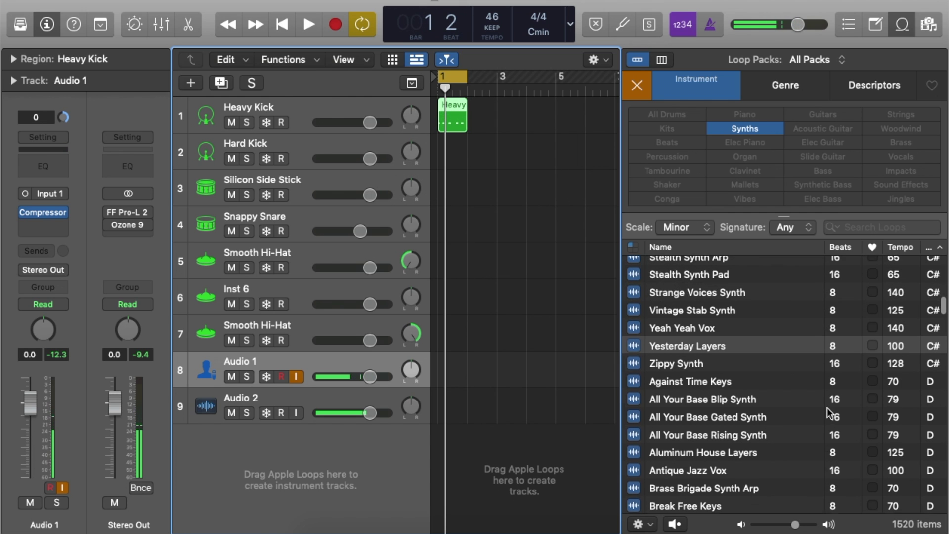
scroll(827, 411, up, 15)
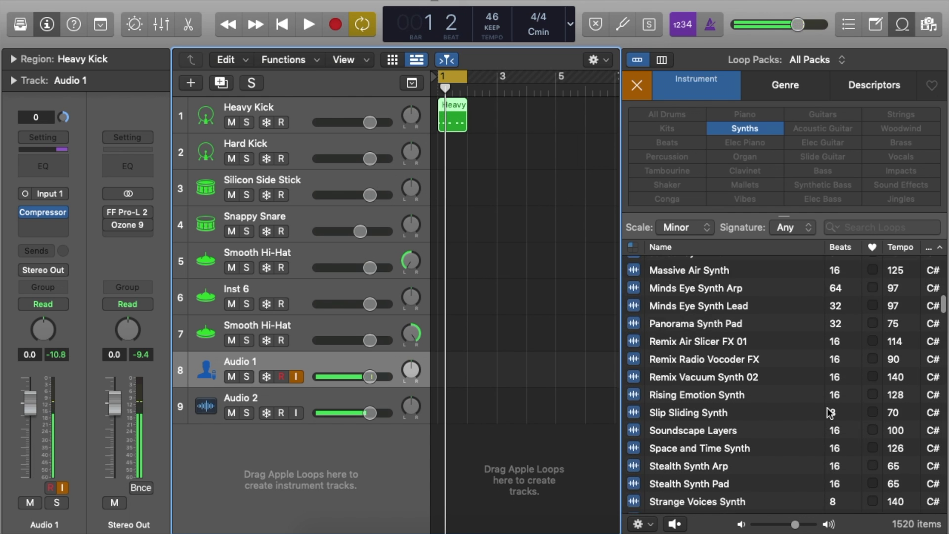
scroll(827, 411, down, 15)
scroll(827, 411, up, 10)
scroll(827, 410, up, 15)
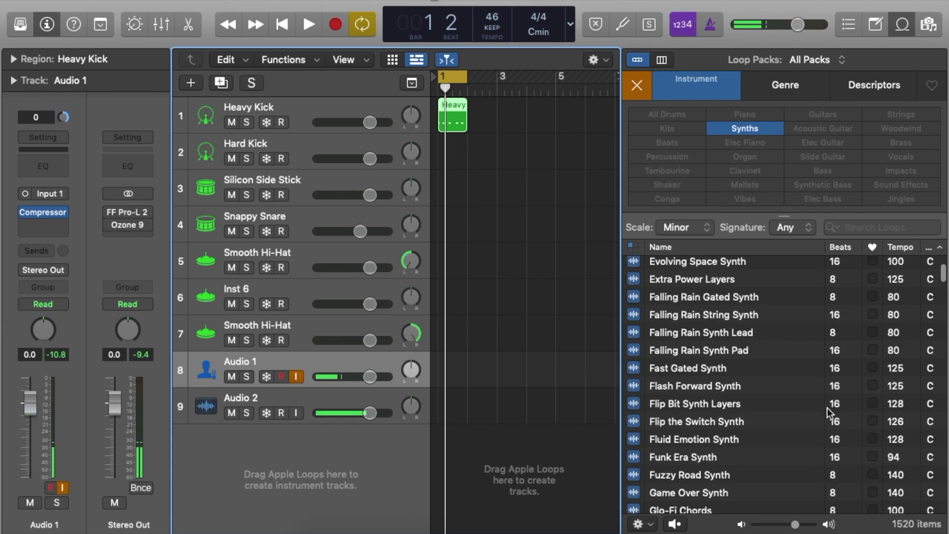
scroll(827, 410, down, 15)
scroll(825, 240, up, 5)
scroll(825, 241, up, 10)
scroll(825, 241, down, 15)
scroll(825, 241, up, 2)
scroll(893, 322, up, 20)
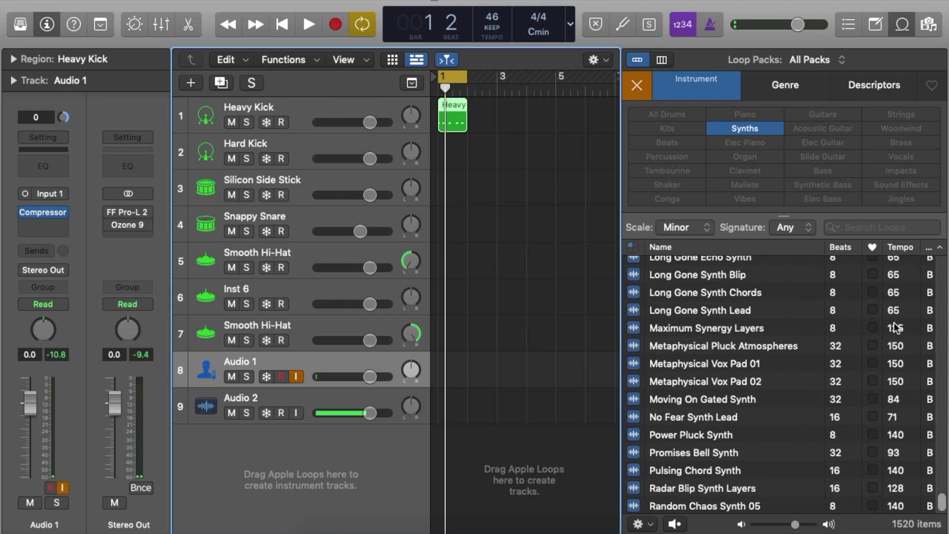
scroll(894, 322, up, 20)
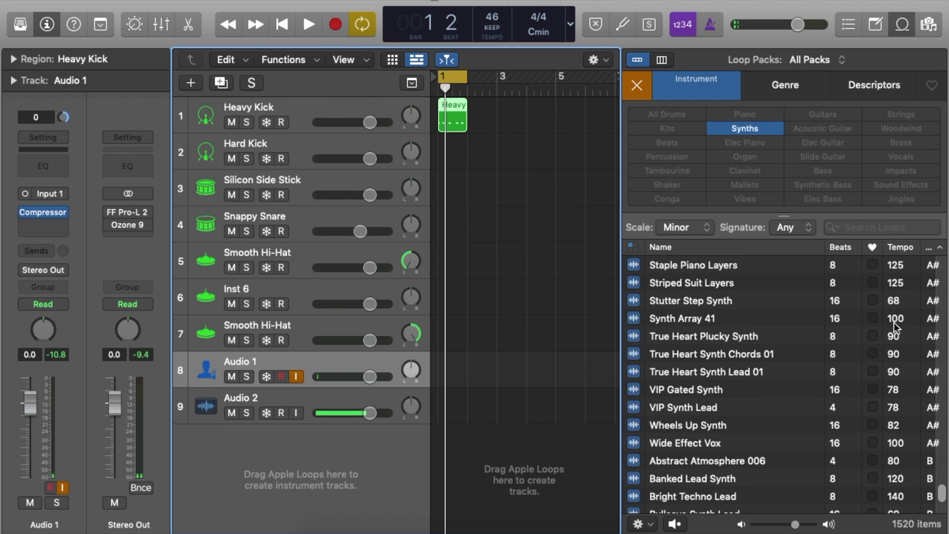
scroll(894, 323, up, 10)
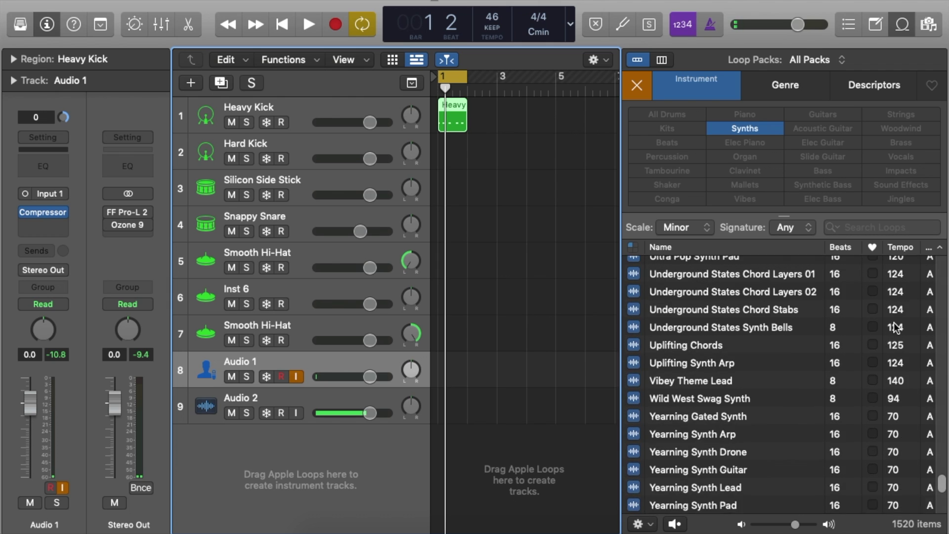
- Audition the A-key loops Underground States Chord Layers 01, Uplifting Chords and Uplifting Synth Arp
click(746, 340)
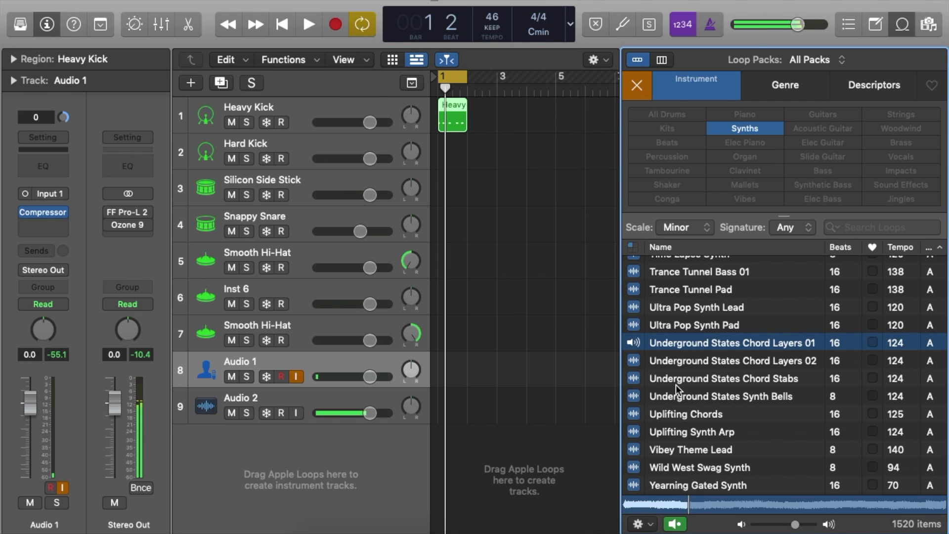
click(683, 415)
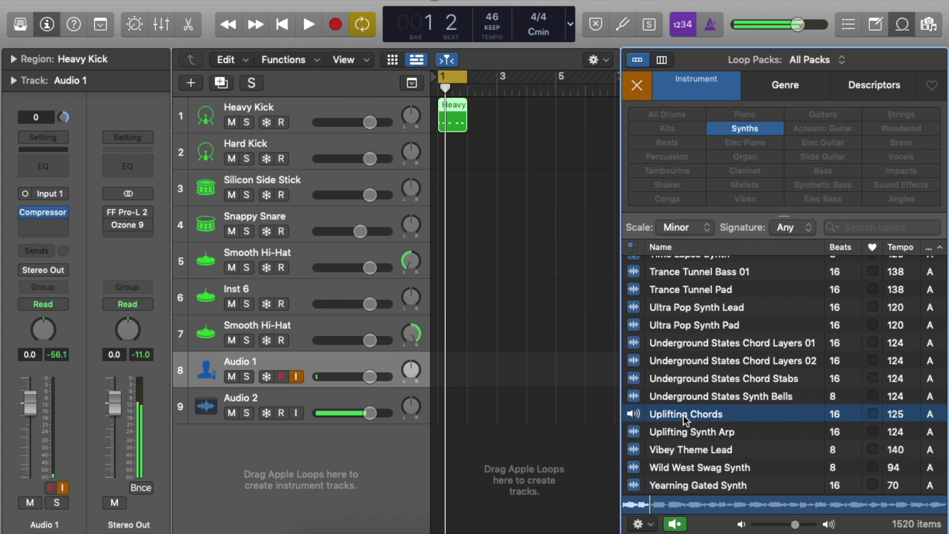
click(687, 430)
scroll(686, 428, down, 2)
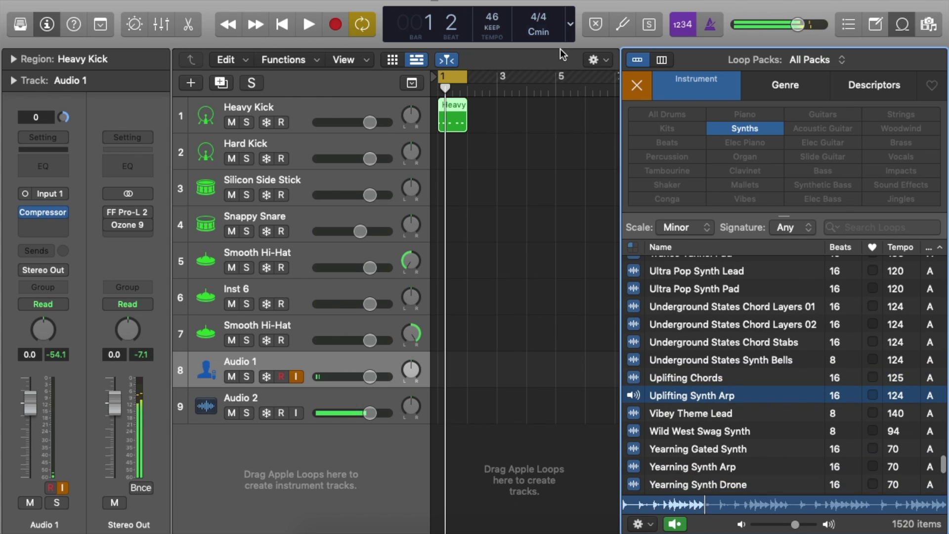
- Set the project key to A minor and place the Uplifting Synth Arp loop at bar 1 on a new track
scroll(547, 19, up, 5)
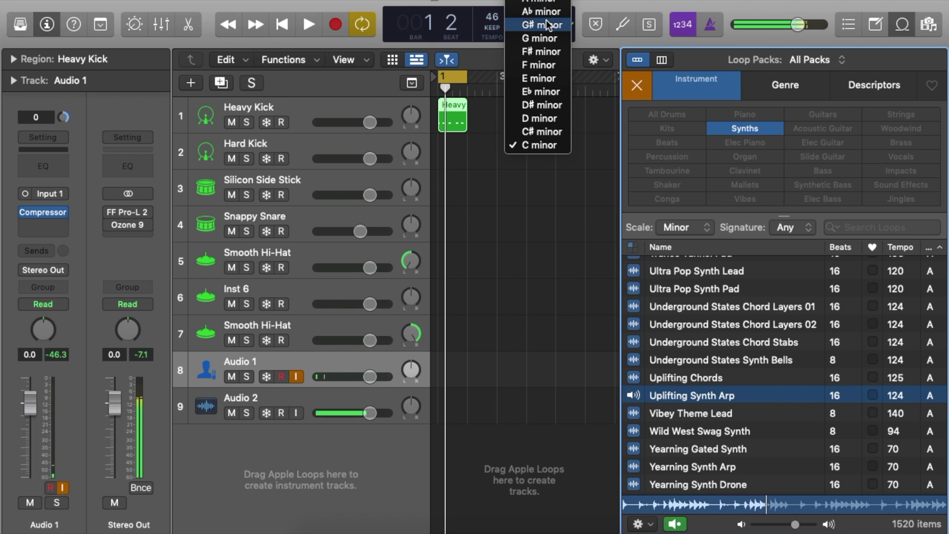
click(546, 5)
drag(636, 395, 437, 444)
- Extend the Heavy Kick loop and the cycle range to two bars, hide the Loop Browser, and start playback
drag(466, 111, 497, 113)
drag(467, 77, 496, 78)
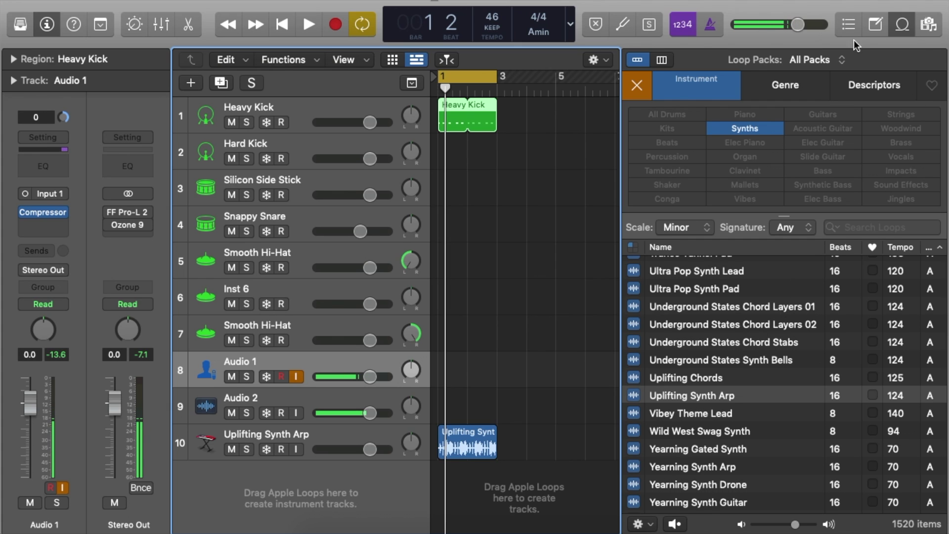
click(903, 24)
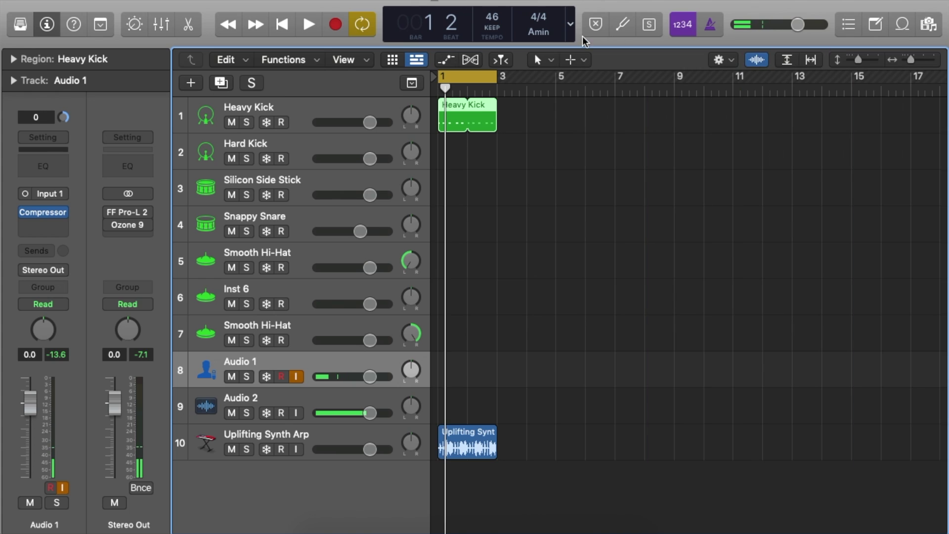
key(space)
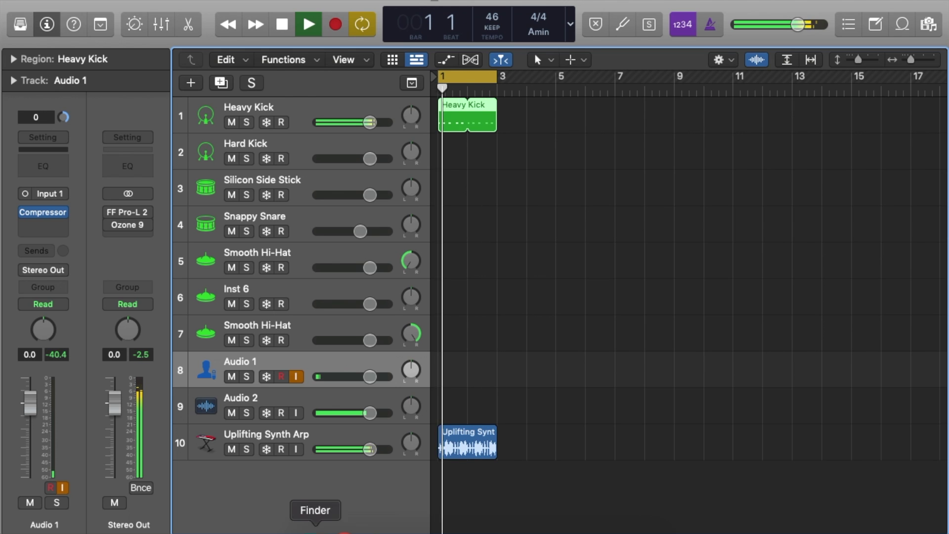
- Switch to Finder, open the Loop19 folder of the Desktop's 13Conor Galaxy Midi Loop Kit, and move its window clear of the tracks
click(318, 531)
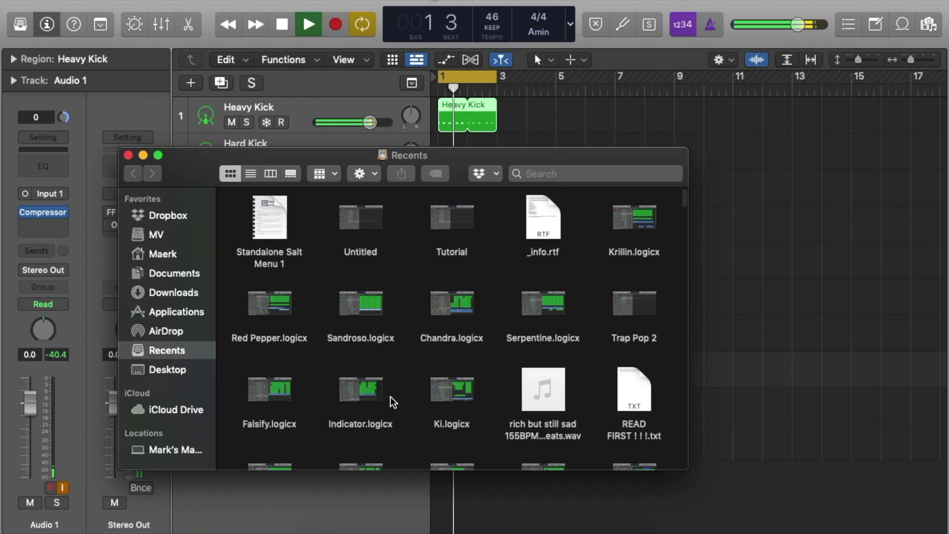
click(164, 370)
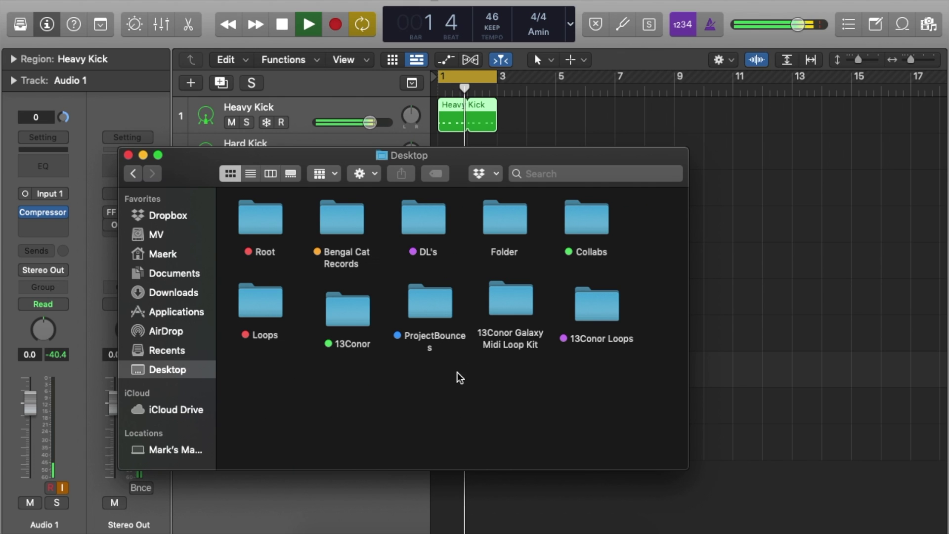
double_click(503, 303)
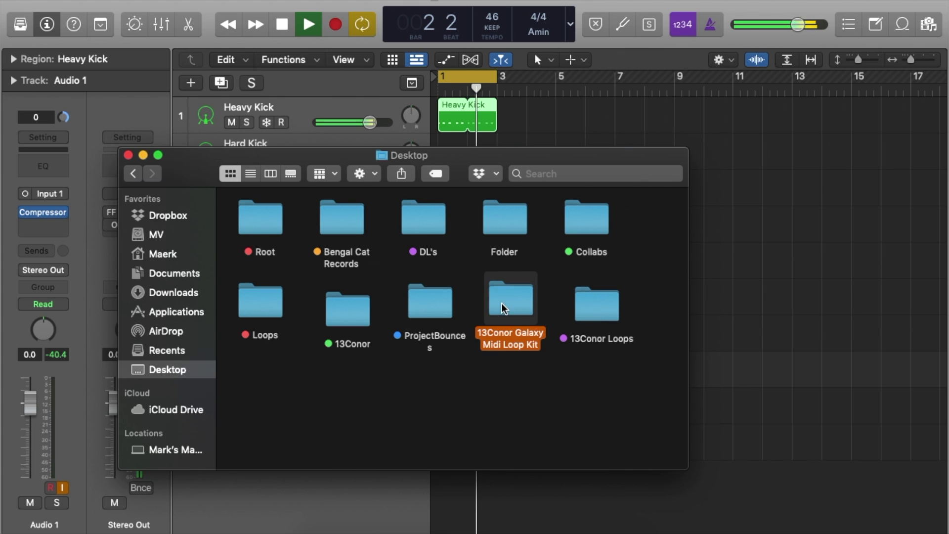
double_click(506, 328)
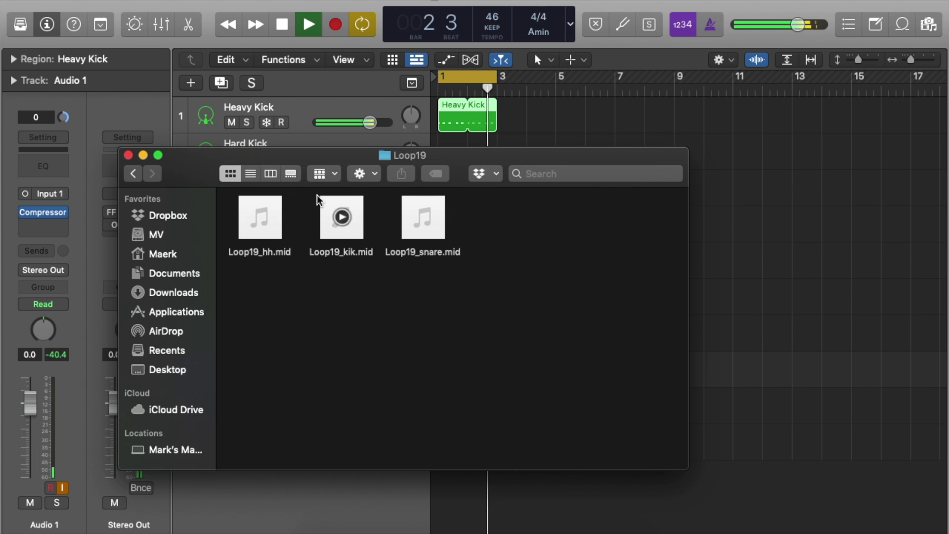
drag(191, 166, 219, 435)
- Import at bar 1 Loop19_hh.mid onto track 6, Loop19_kik.mid onto Hard Kick, and Loop19_snare.mid onto Snappy Snare
drag(292, 517, 446, 308)
drag(370, 517, 441, 198)
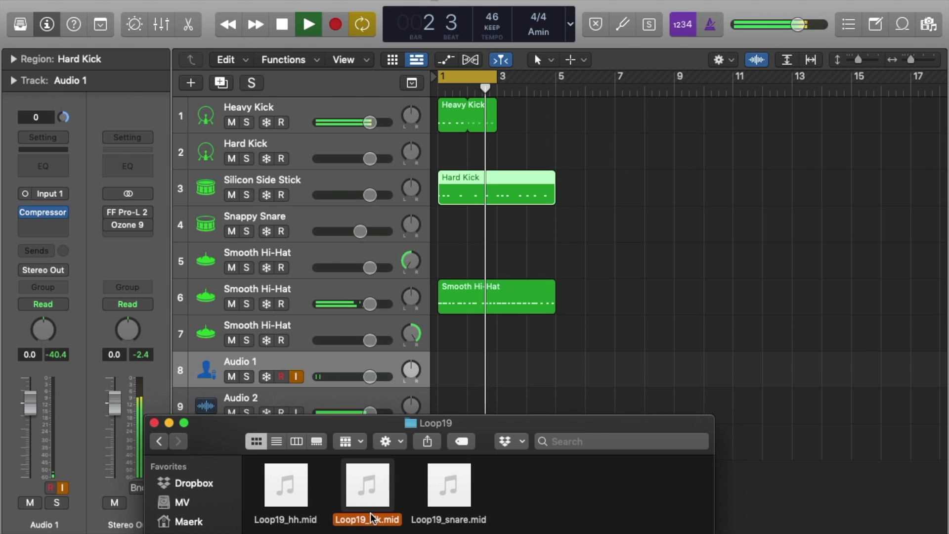
click(461, 194)
drag(462, 194, 458, 164)
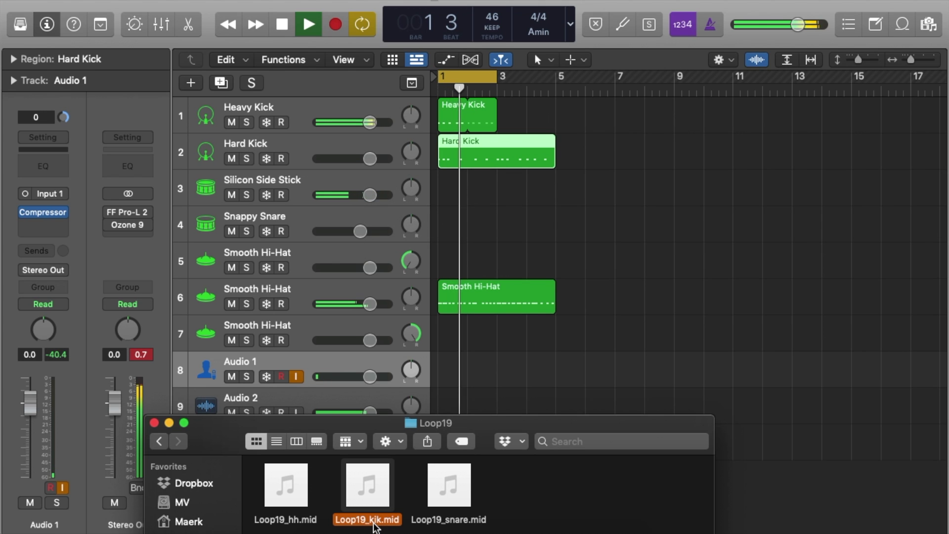
drag(433, 517, 447, 241)
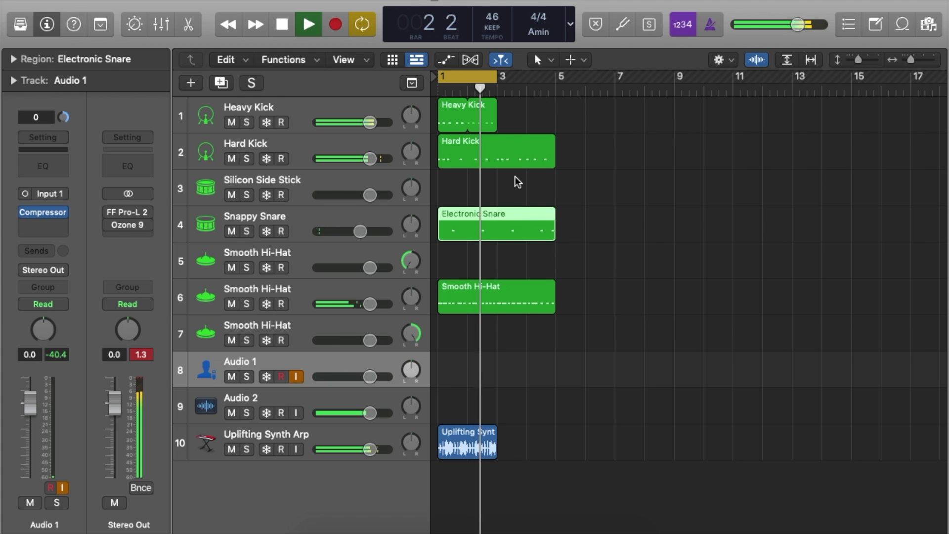
- Replace the Hard Kick region with Loop12_kik.mid from the kit's Loop12 folder, starting at bar 1
key(super+Right)
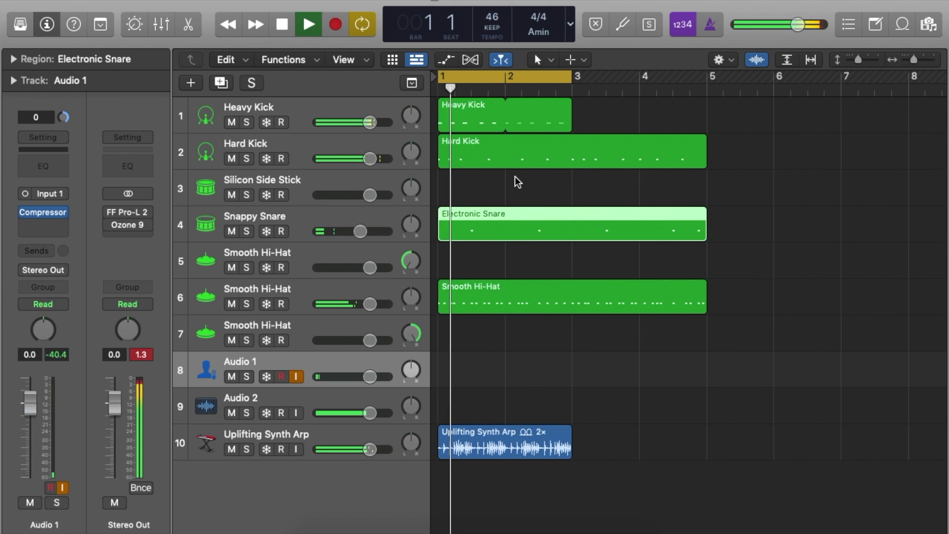
click(307, 141)
key(Delete)
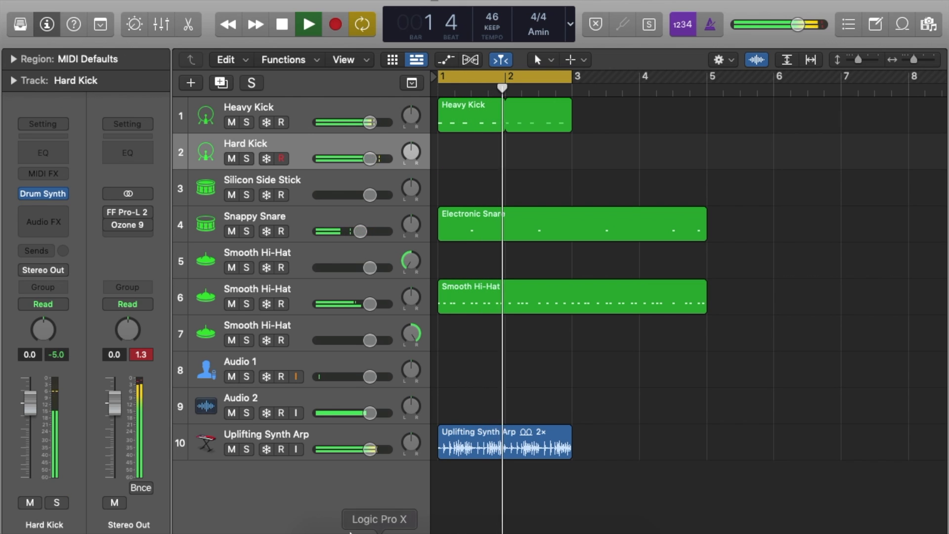
click(331, 530)
click(163, 441)
drag(214, 441, 252, 255)
double_click(398, 327)
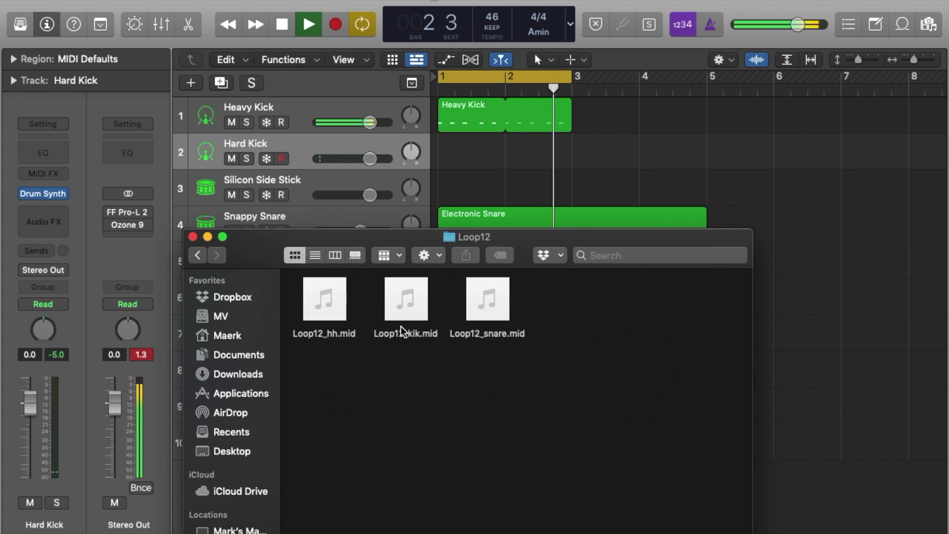
drag(414, 332, 438, 156)
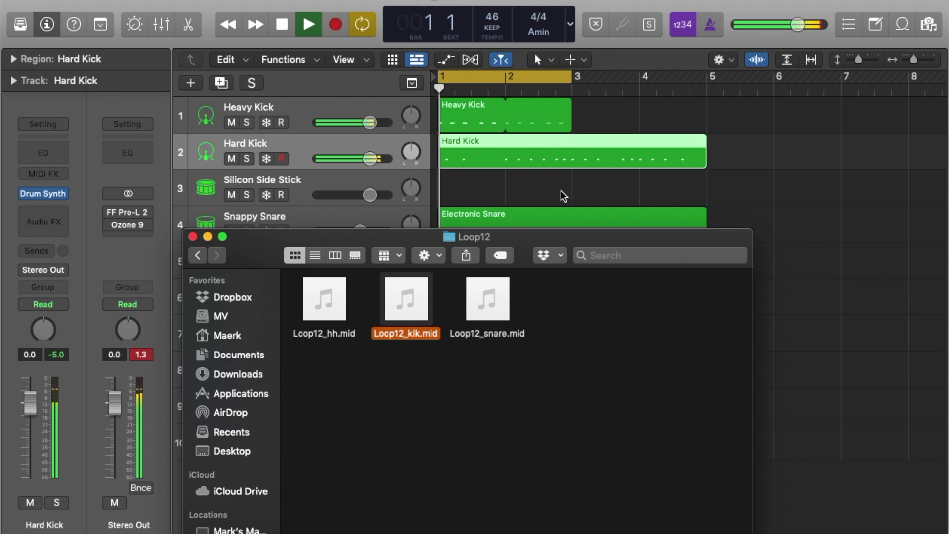
- Extend the cycle range and the looped Heavy Kick and Uplifting Synth Arp regions to four bars
click(567, 72)
drag(567, 75, 708, 75)
drag(572, 98, 707, 101)
drag(572, 427, 705, 426)
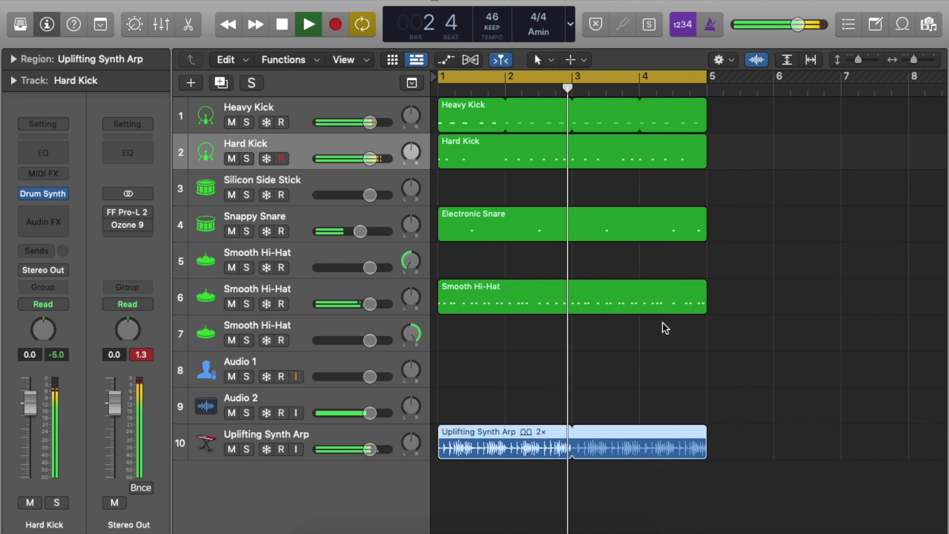
- Insert a Bitcrusher on the Uplifting Synth Arp track and move its window clear of that track
click(319, 435)
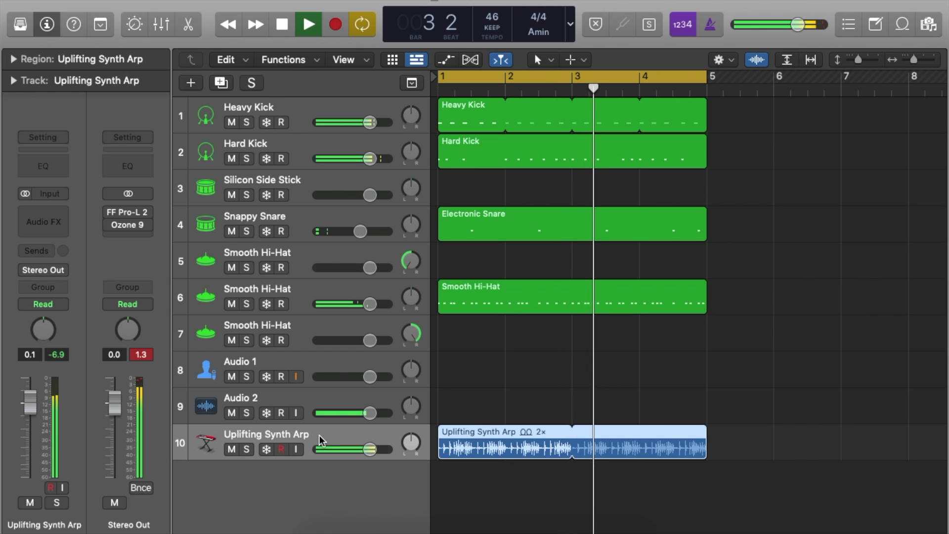
click(310, 365)
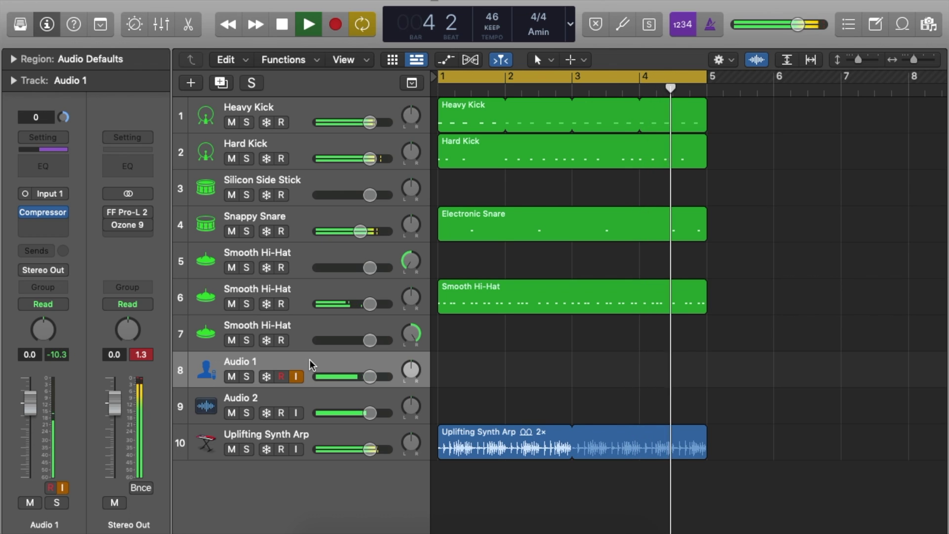
click(317, 432)
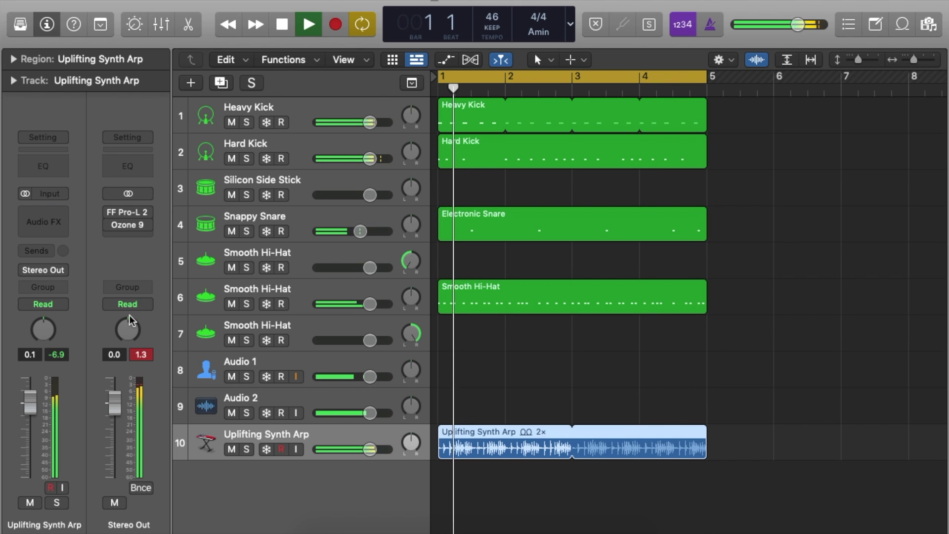
click(59, 212)
mouse_move(89, 277)
click(142, 275)
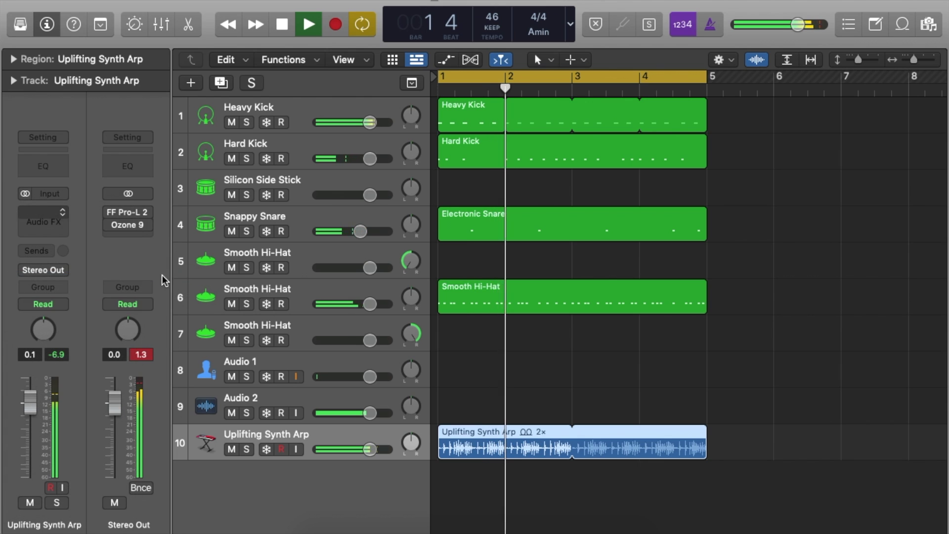
drag(597, 188, 579, 54)
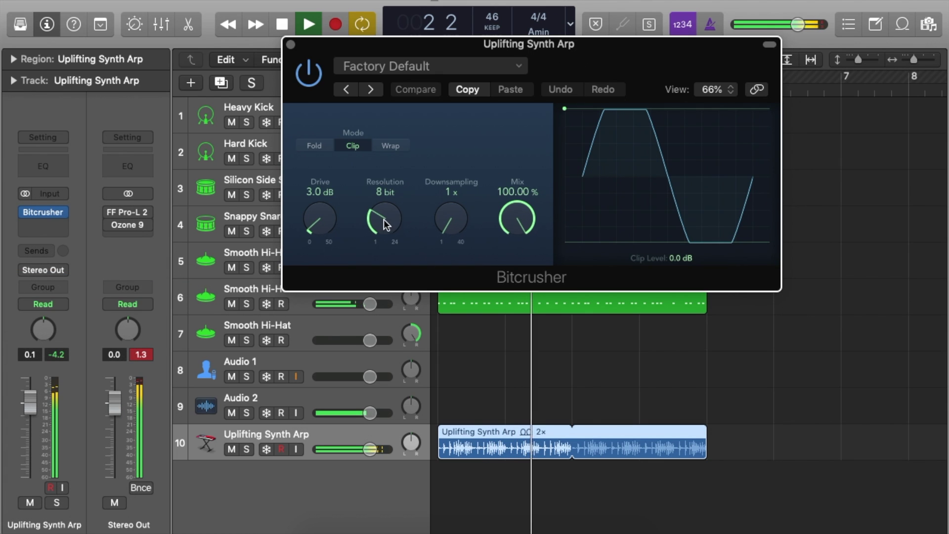
- Set Bitcrusher to Fold mode with 24-bit resolution and 9.0 dB drive, and set the synth track's volume to -3.1 dB
drag(385, 225, 385, 190)
drag(325, 212, 325, 193)
click(315, 146)
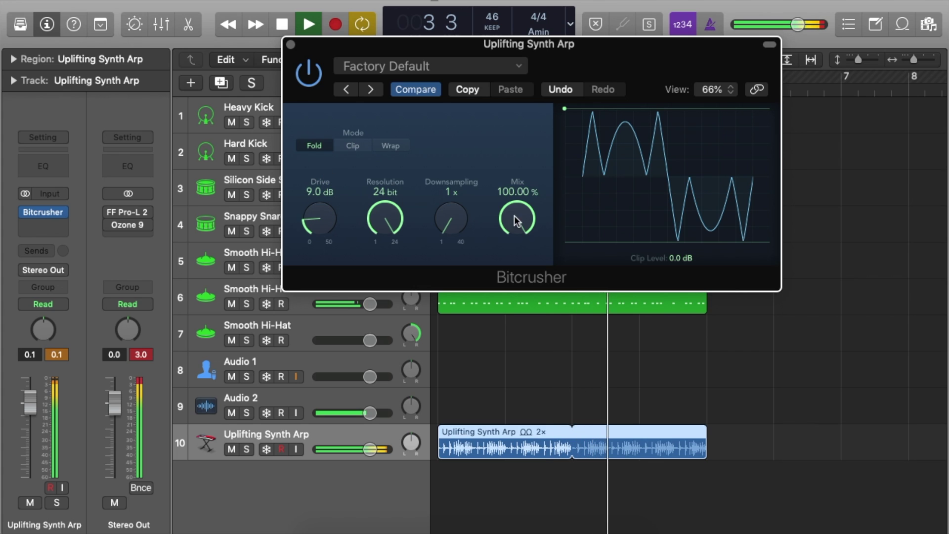
click(291, 45)
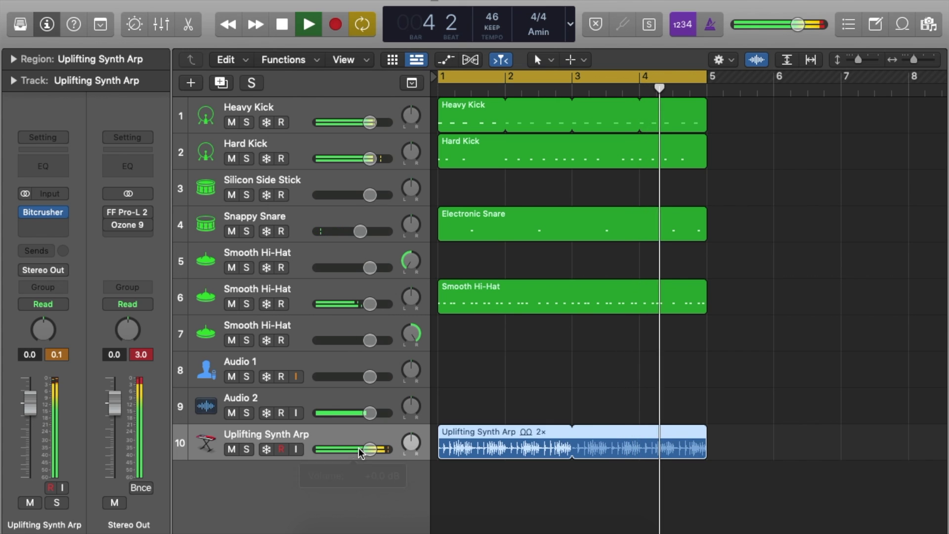
drag(359, 451, 350, 450)
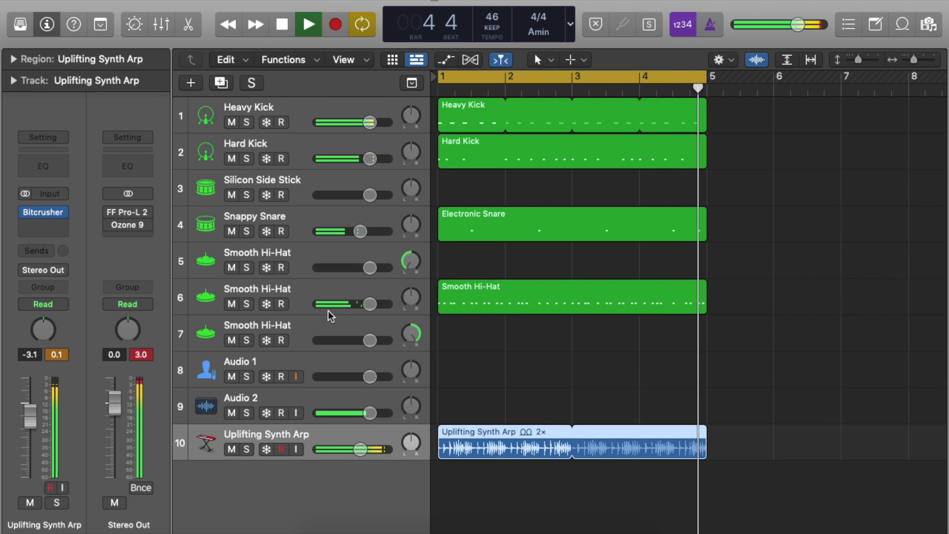
- Insert a stereo Little Clipper after the Phaser on the track 6 Smooth Hi-Hat and raise its input gain
click(303, 290)
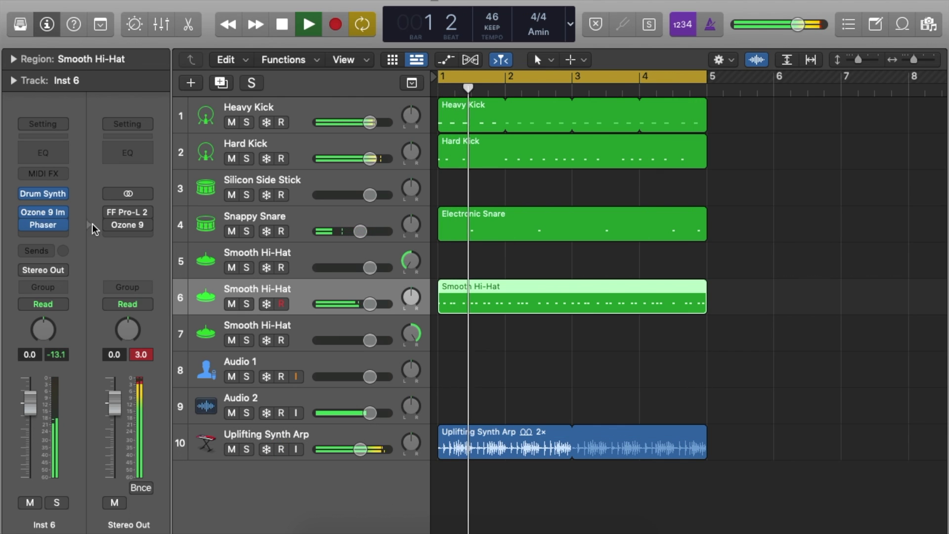
click(59, 236)
mouse_move(94, 279)
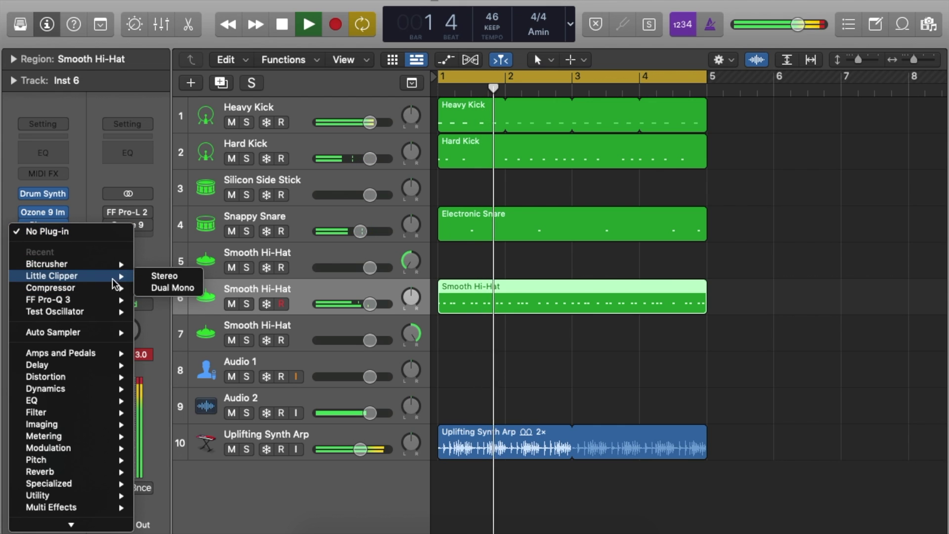
click(158, 276)
drag(370, 352, 373, 57)
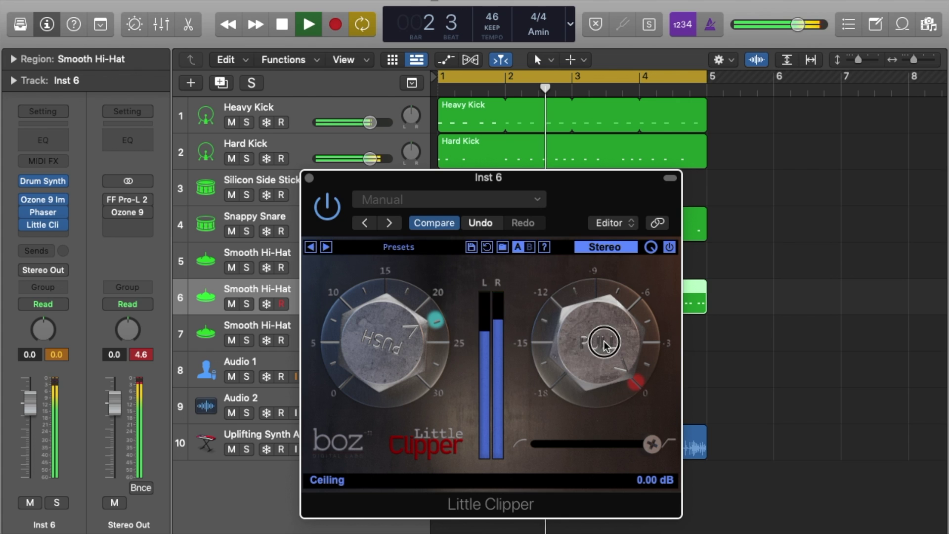
- Lower Little Clipper's ceiling to about -18 dB, set its wet/dry mix to 38.3 %, and close its window
drag(604, 342, 608, 391)
drag(617, 335, 618, 381)
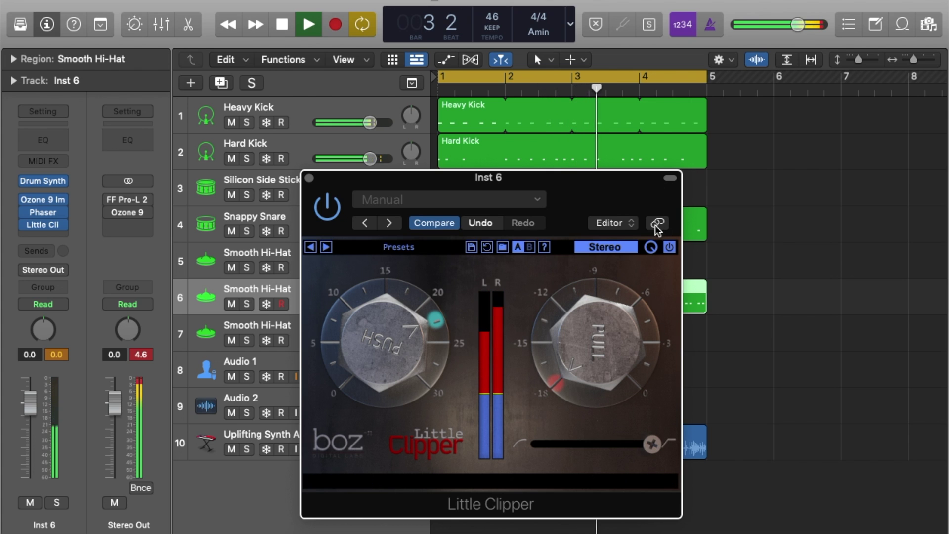
drag(655, 248, 662, 327)
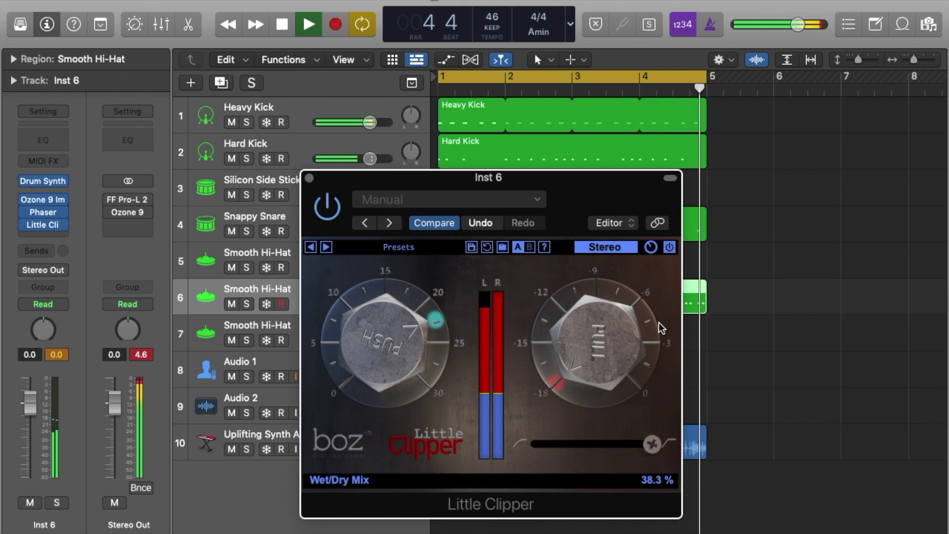
click(309, 178)
- Set the hi-hat Little Clipper's input gain to 18.44 dB and slightly lower the track 6 Smooth Hi-Hat's volume
mouse_move(59, 229)
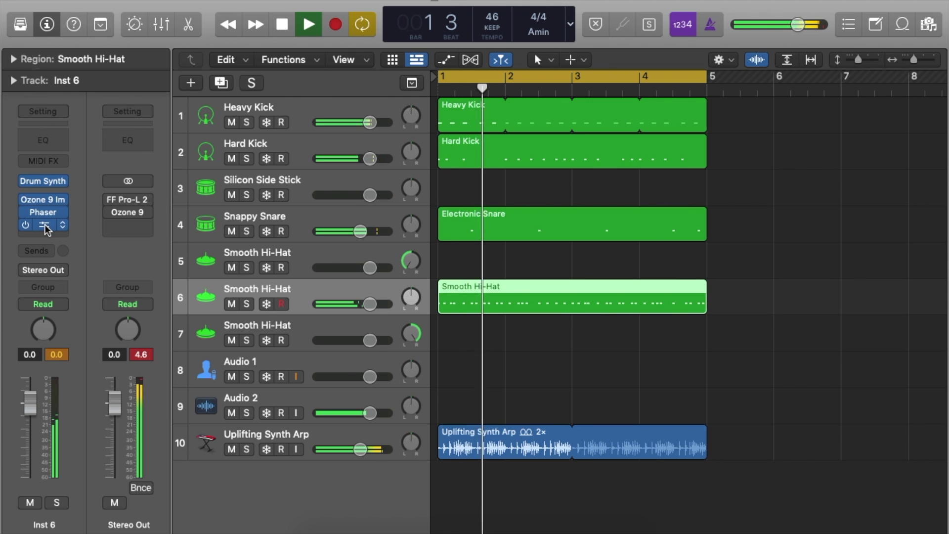
click(46, 225)
drag(387, 339, 388, 391)
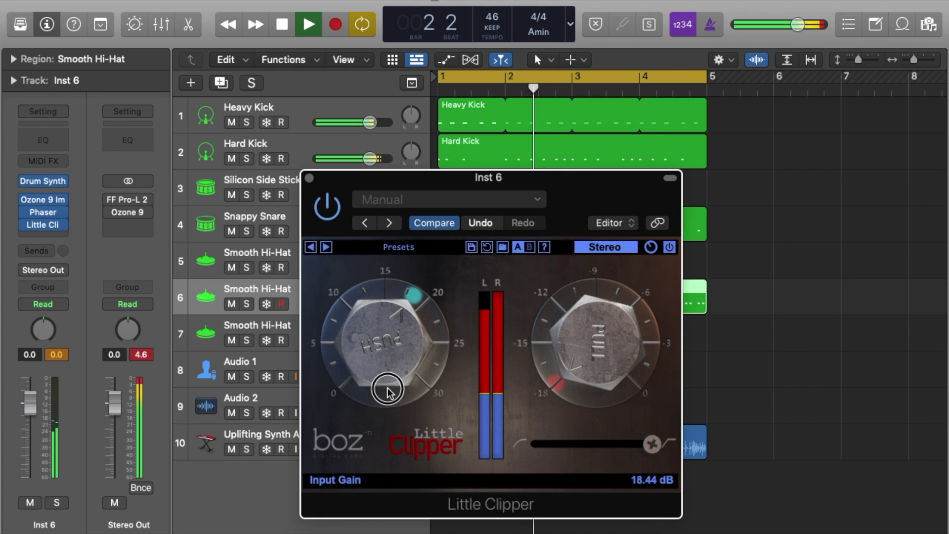
click(309, 178)
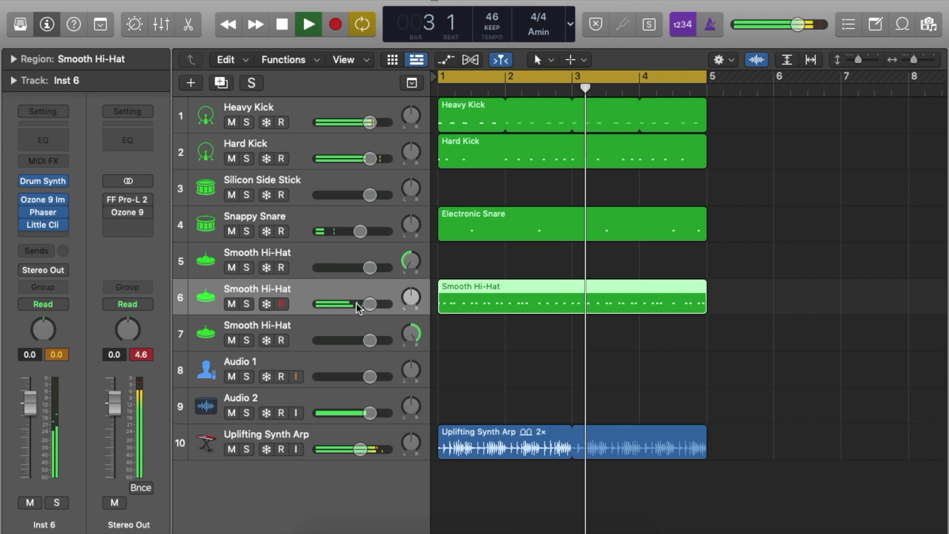
click(370, 304)
drag(370, 303, 364, 304)
- Insert the stereo version of Waves Berzerk Distortion on the Hard Kick track and move its window up
click(306, 142)
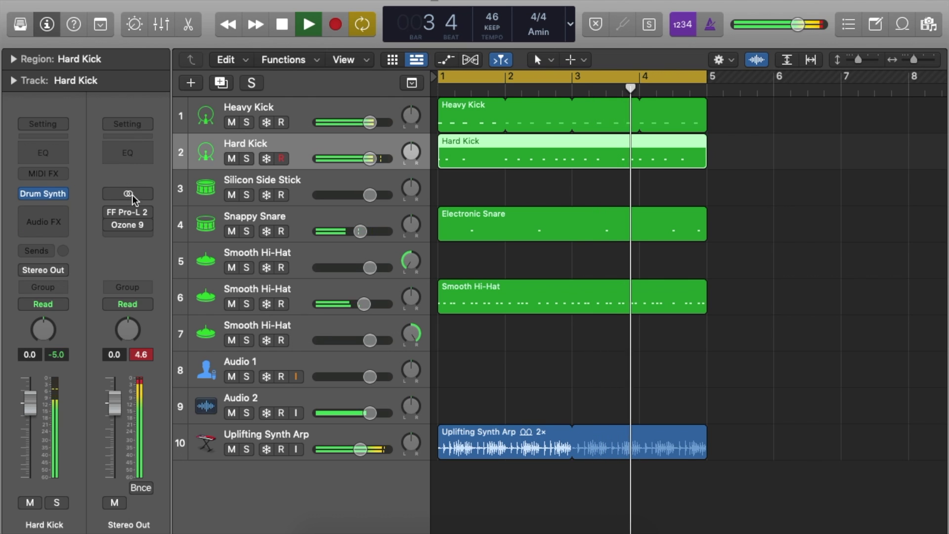
click(66, 211)
mouse_move(114, 506)
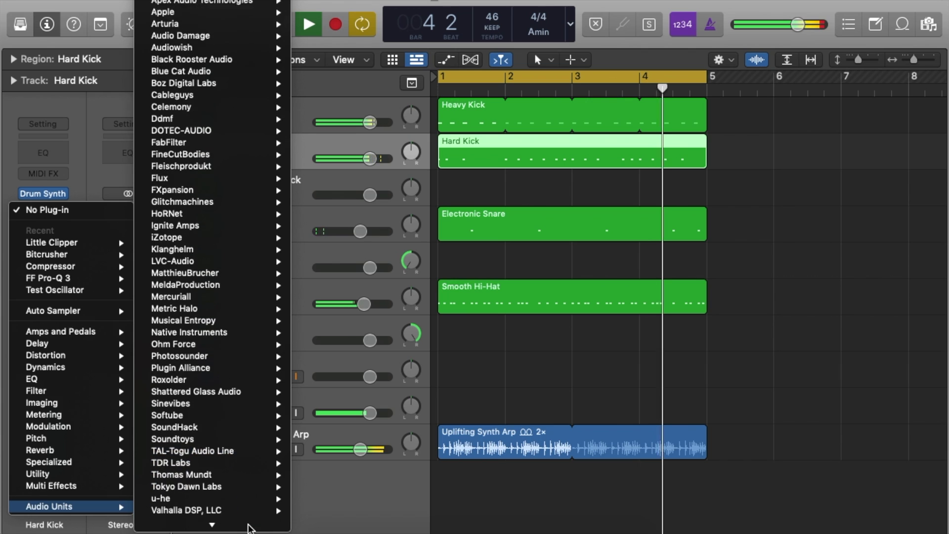
mouse_move(248, 525)
mouse_move(243, 499)
mouse_move(391, 512)
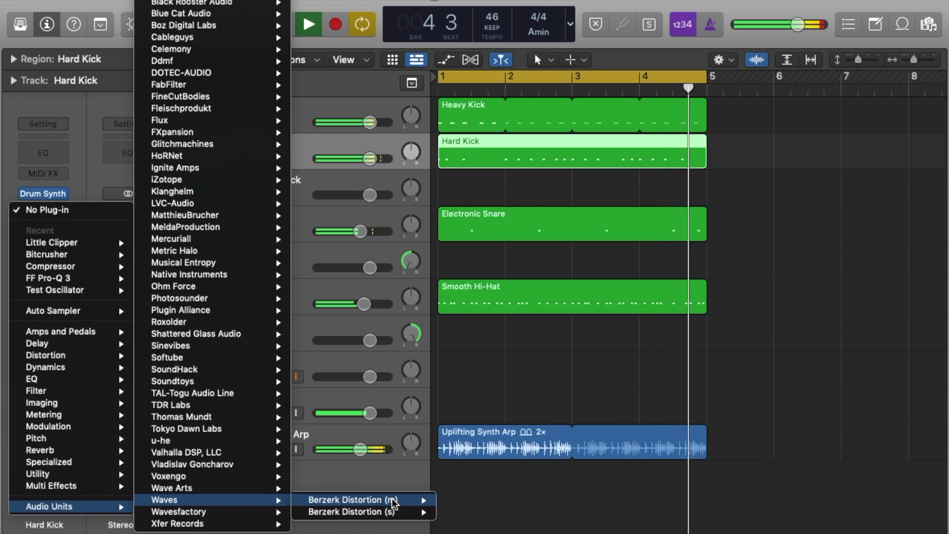
click(442, 515)
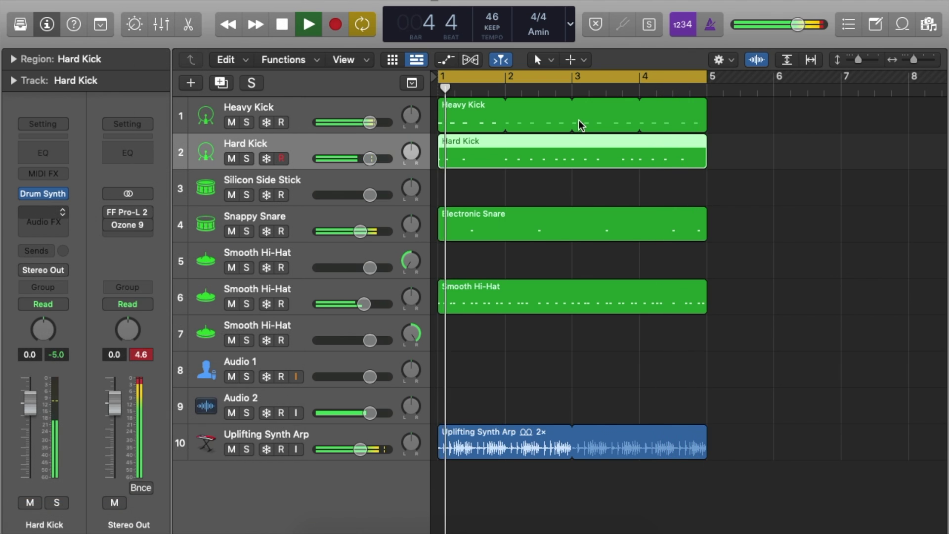
drag(530, 190, 535, 53)
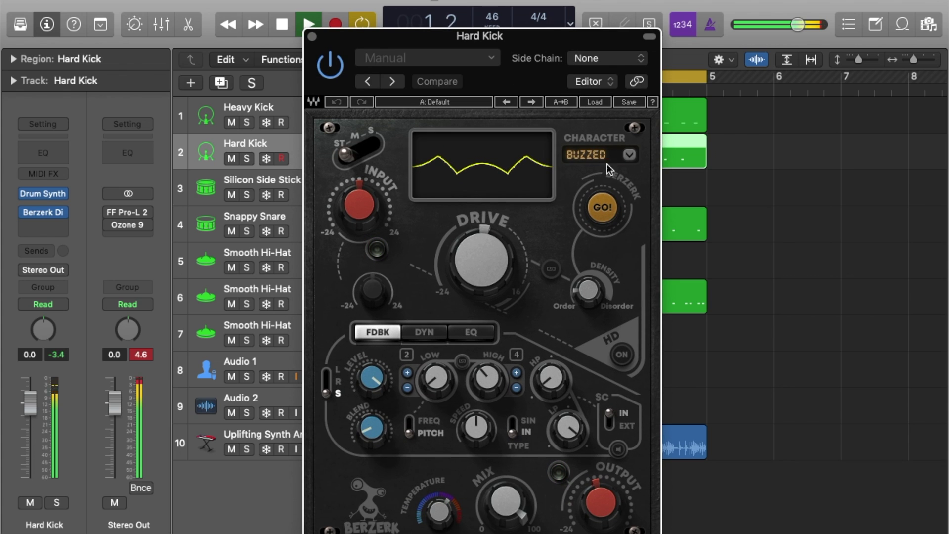
- Set Berzerk Distortion's character to Trippy, reduce the drive slightly, and set temperature to 79.4 and feedback blend to 0.0
click(600, 152)
drag(491, 266, 491, 277)
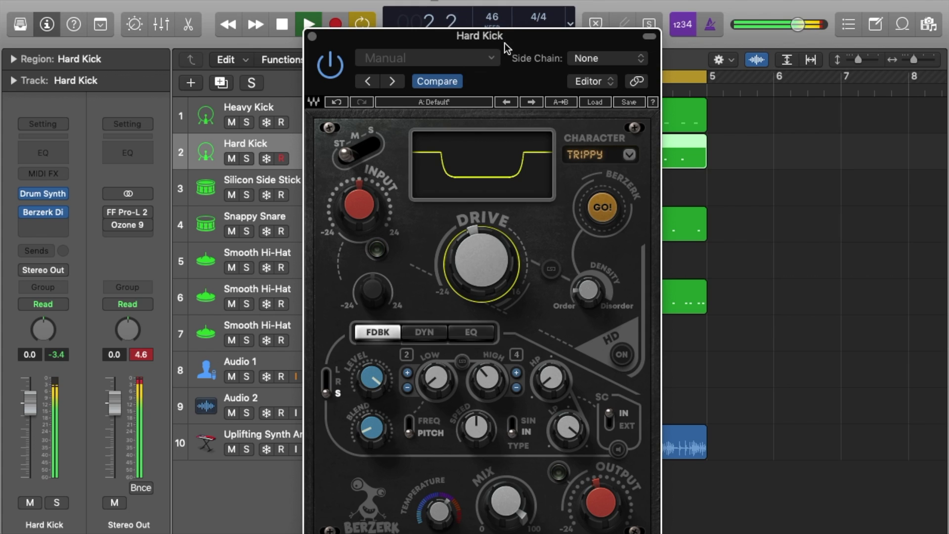
drag(500, 40, 583, 0)
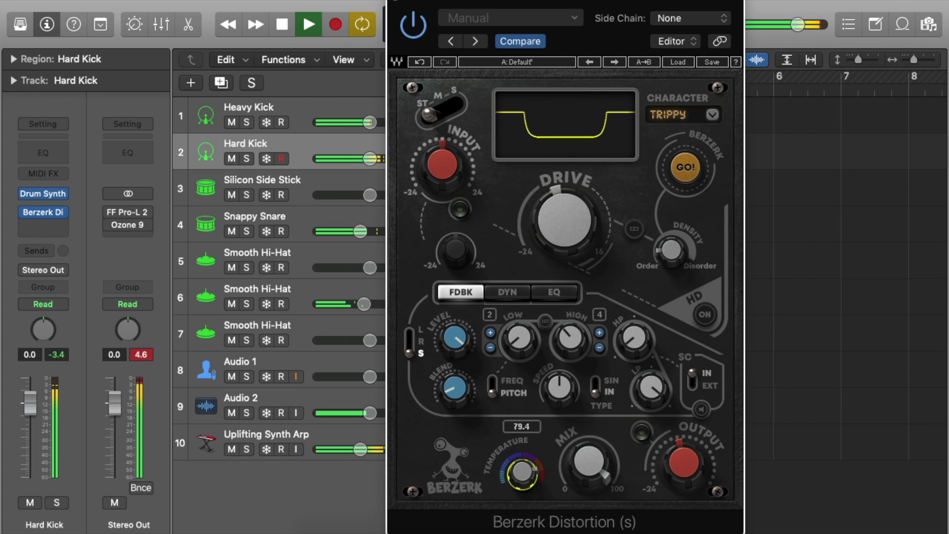
click(466, 389)
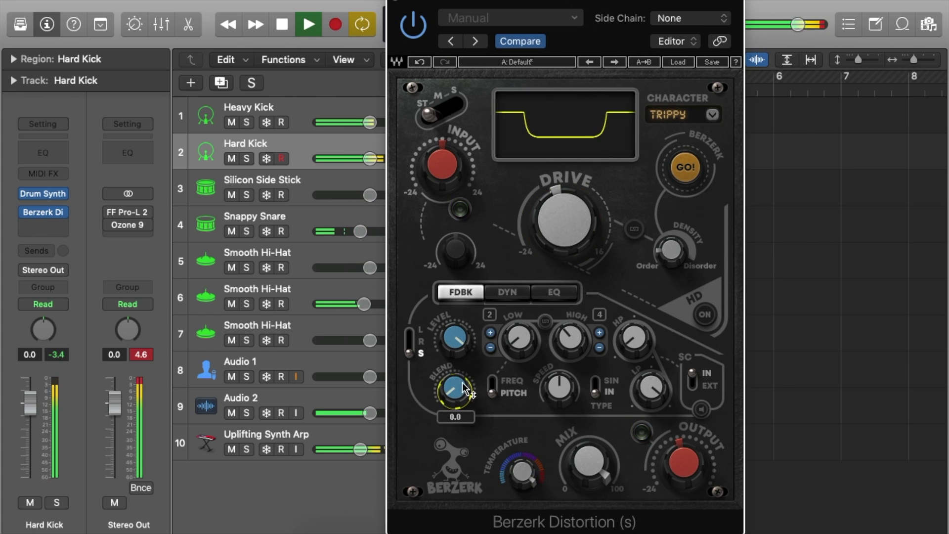
- Adjust Berzerk Distortion's EQ band gains, turn on HD, and set the output to -2.5 and the mix to 70.0
click(560, 294)
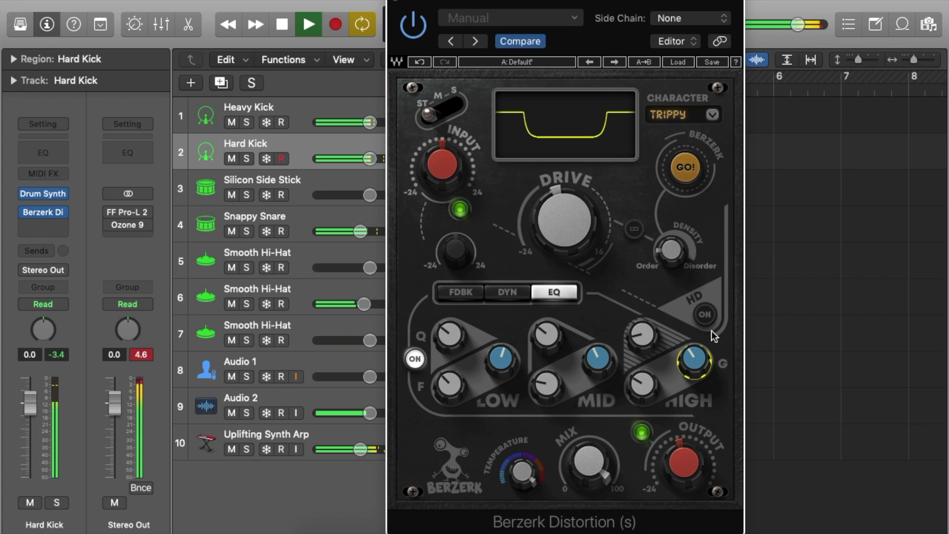
click(682, 470)
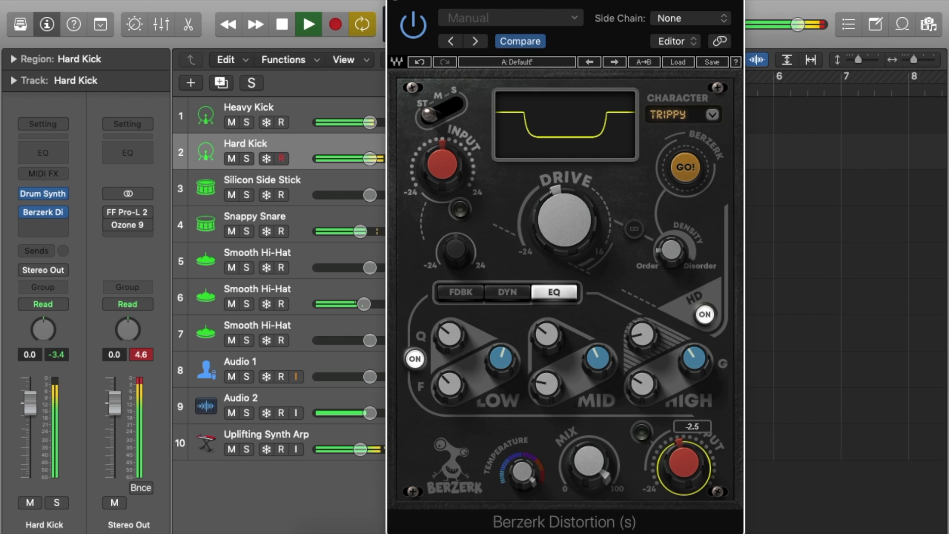
click(411, 22)
click(398, 4)
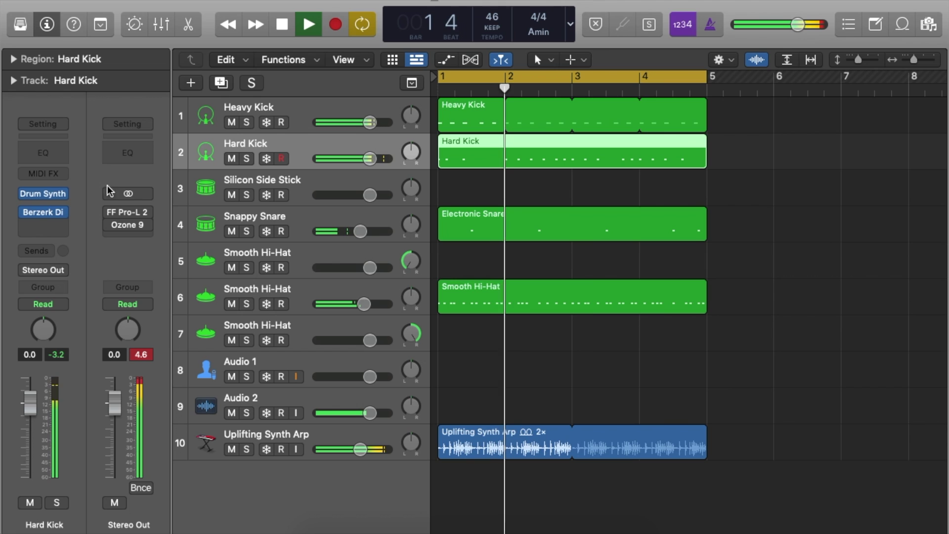
click(45, 212)
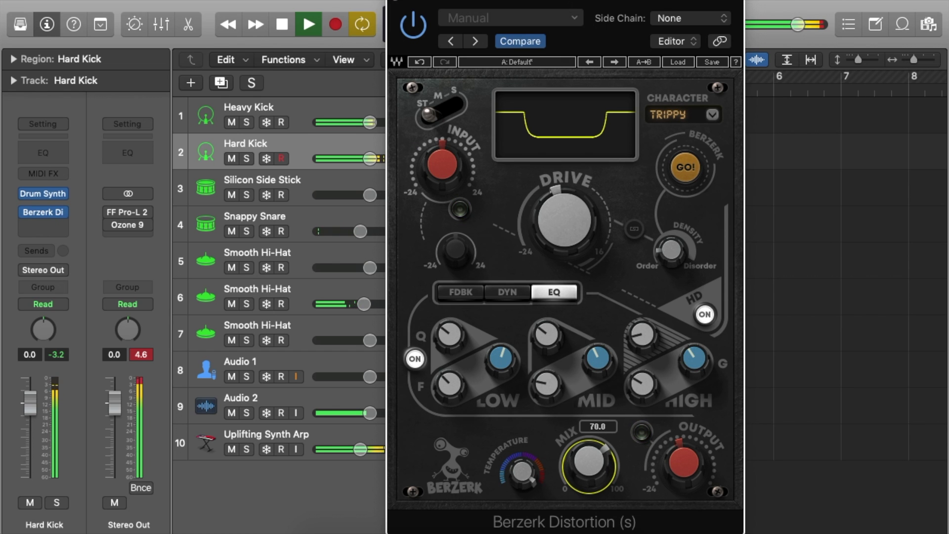
click(396, 2)
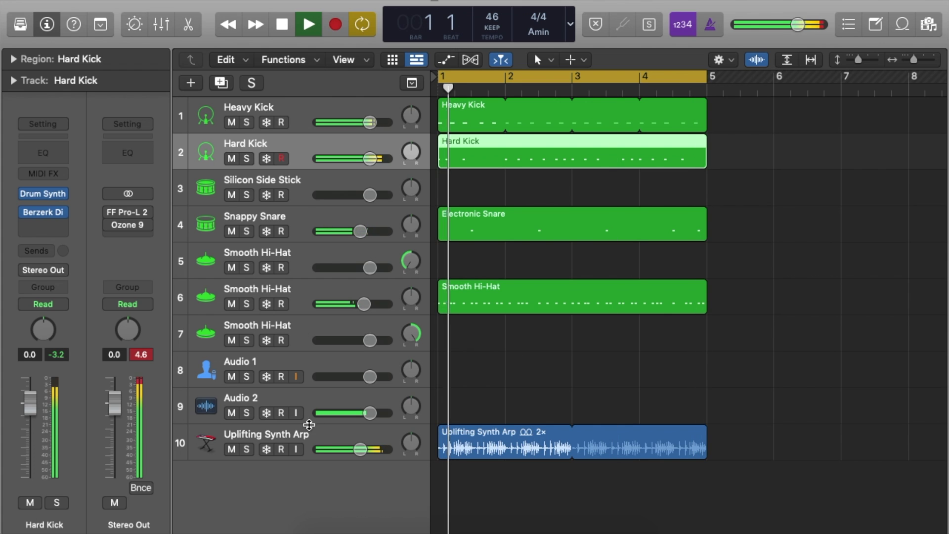
click(316, 365)
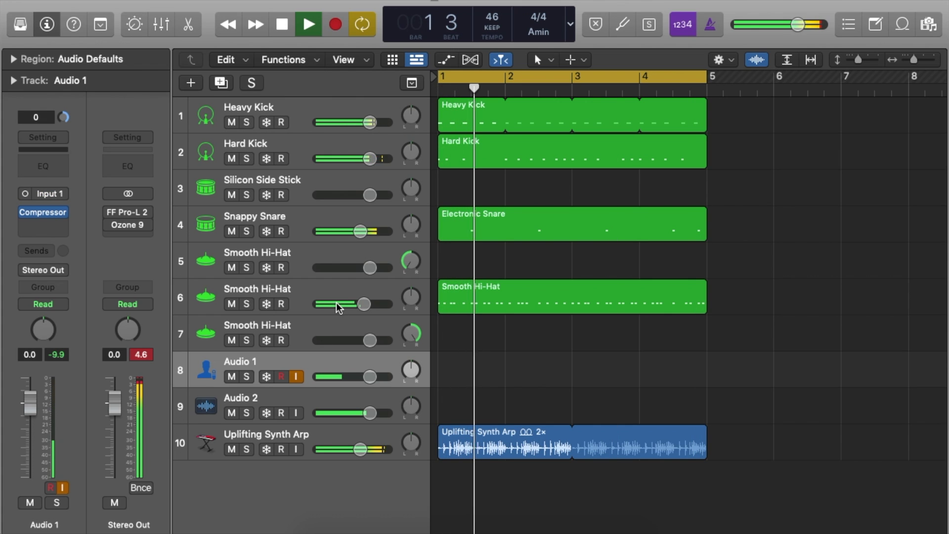
click(300, 215)
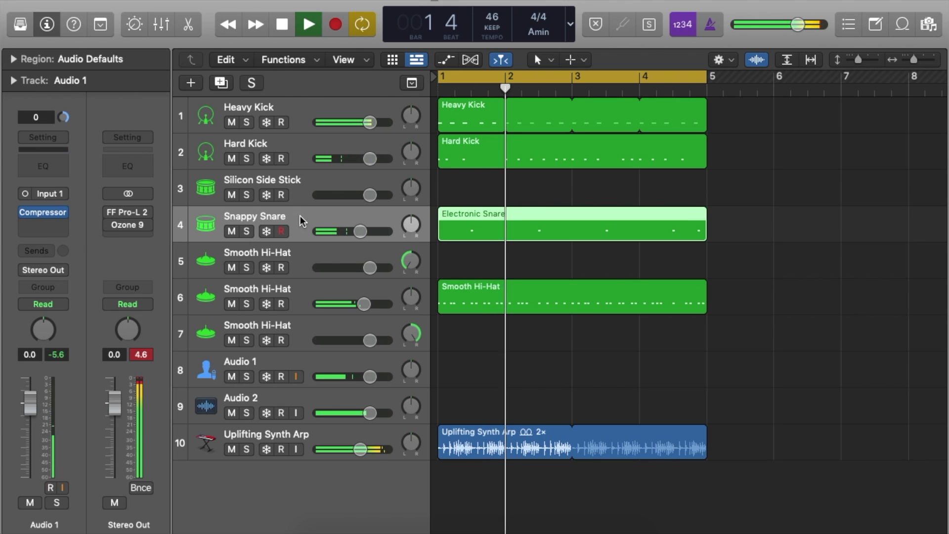
click(310, 367)
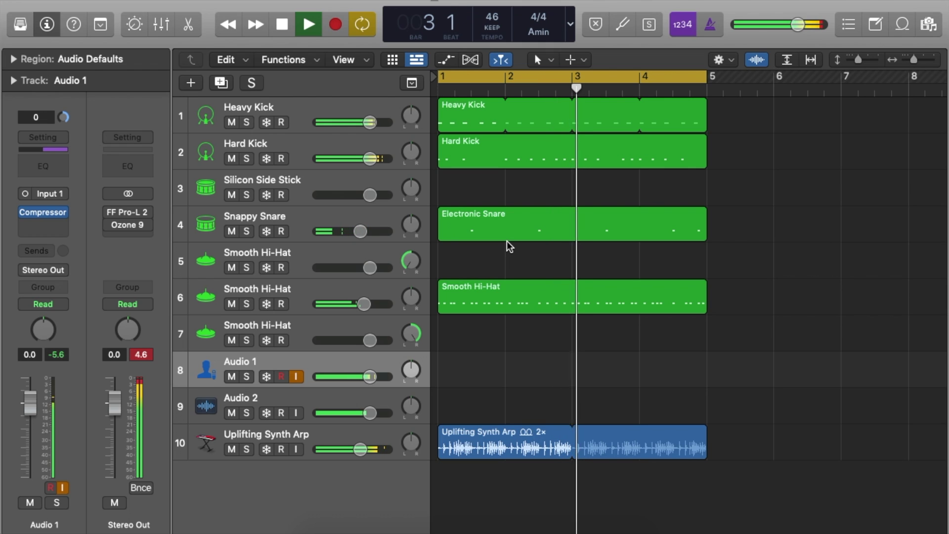
- Replace the Electronic Snare region on the Snappy Snare track with Loop11_snare.mid from the kit's Loop11 folder, starting at bar 1
click(493, 225)
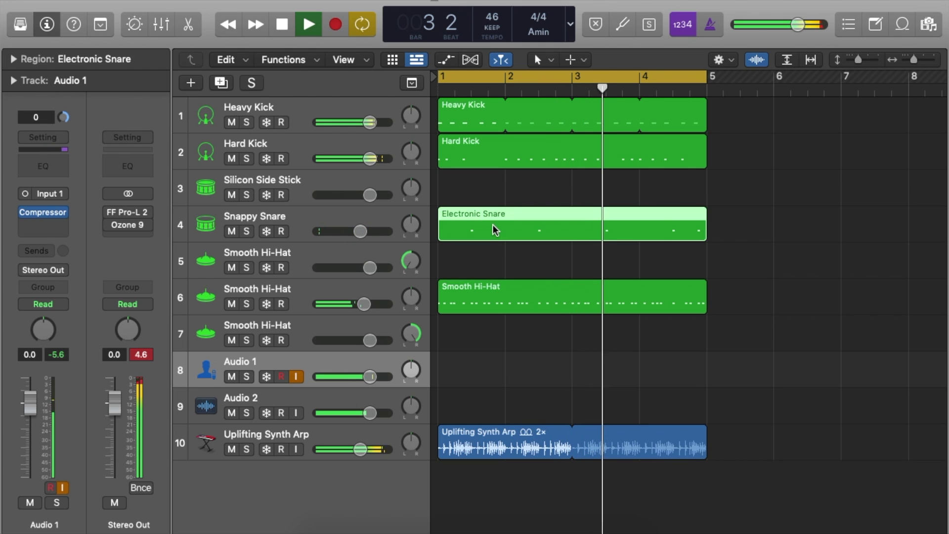
key(Delete)
key(super+Tab)
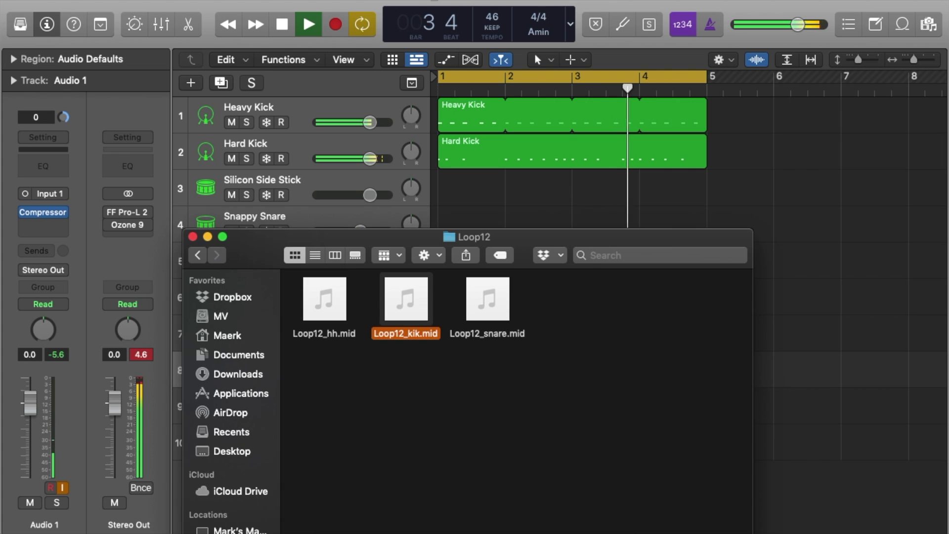
click(198, 255)
drag(257, 255, 259, 387)
click(319, 456)
double_click(320, 461)
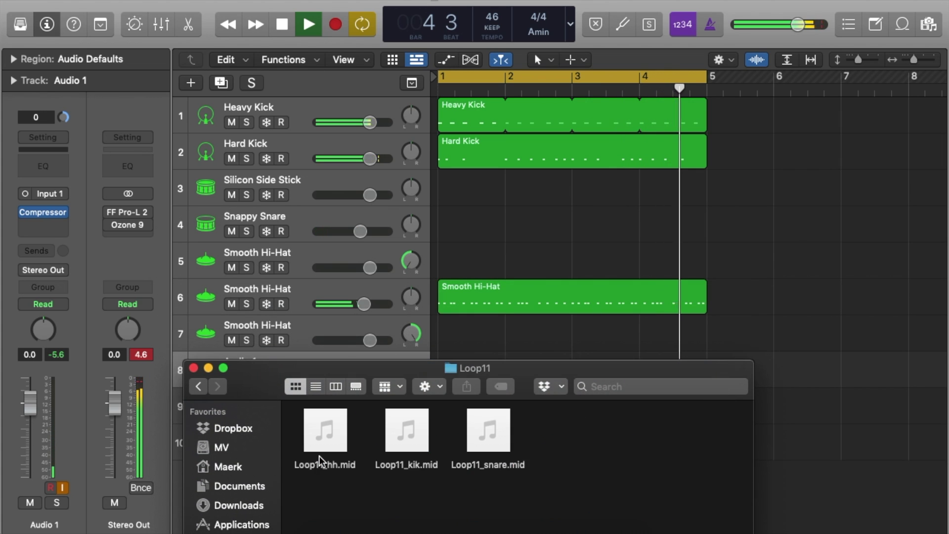
drag(483, 465, 436, 232)
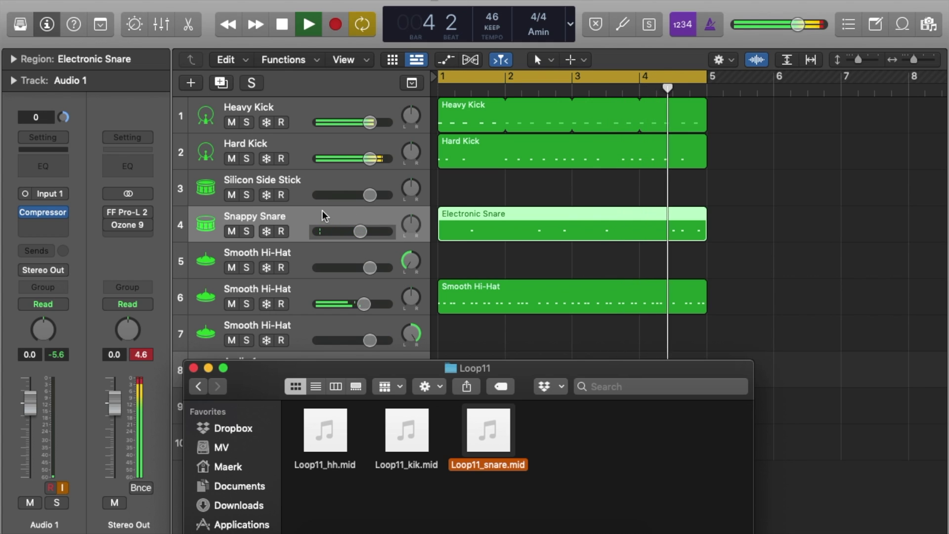
- Shorten the attack of the Snappy Snare track's Compressor, and stop playback with the Audio 1 track selected
click(304, 218)
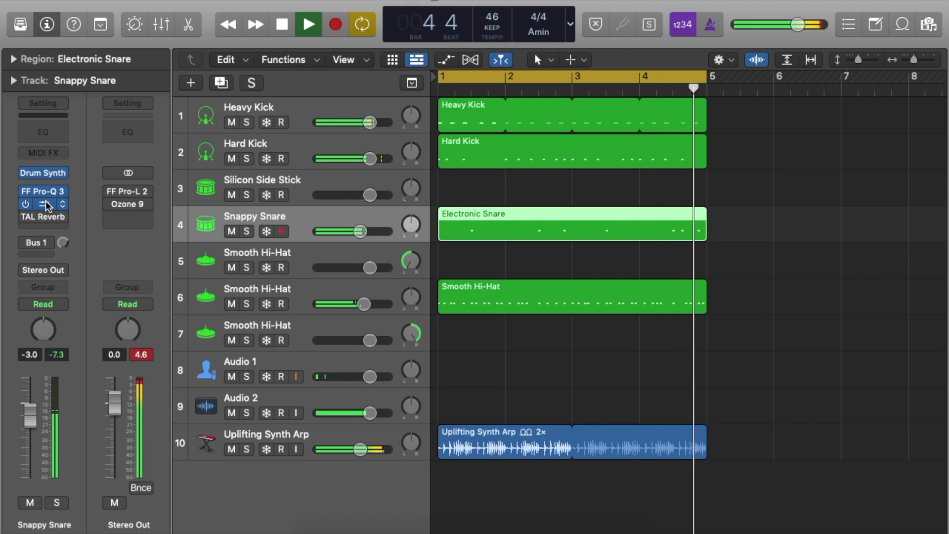
click(45, 201)
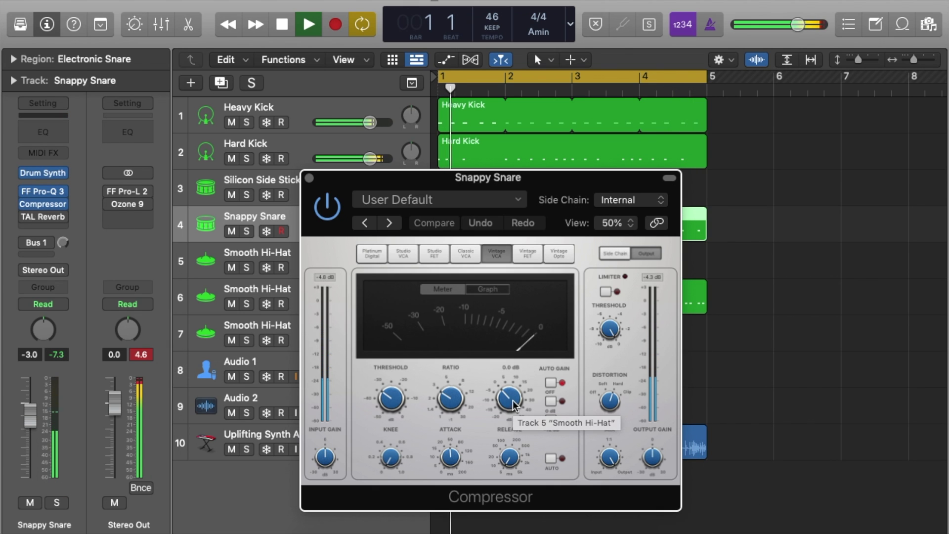
drag(449, 460, 449, 469)
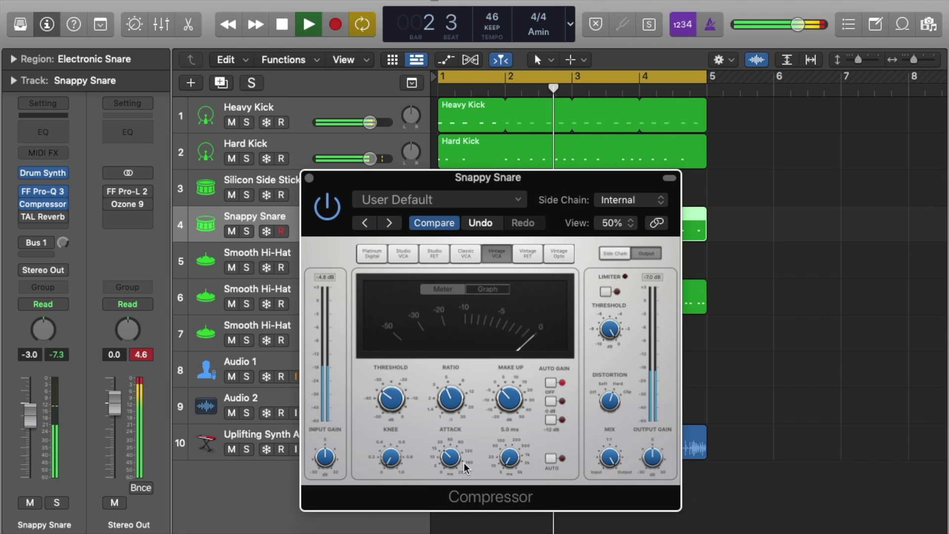
click(309, 178)
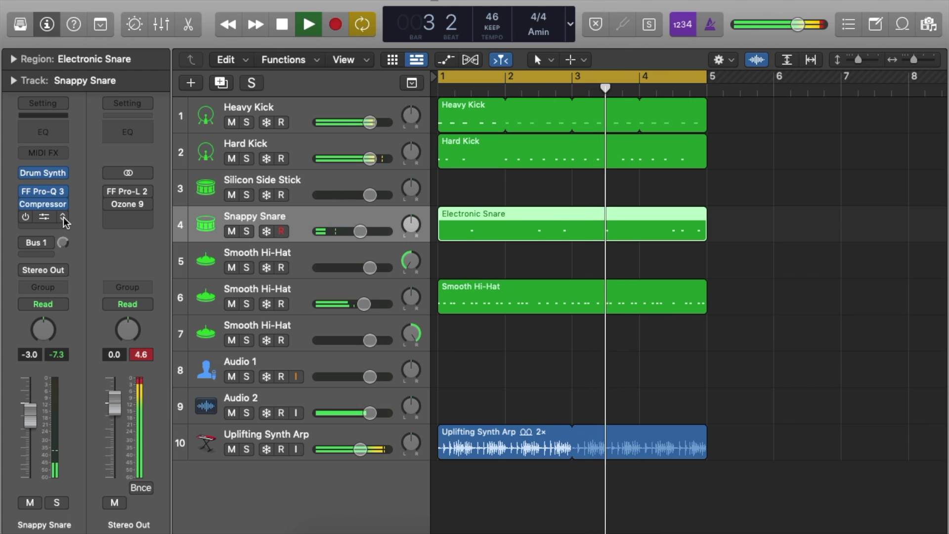
click(304, 361)
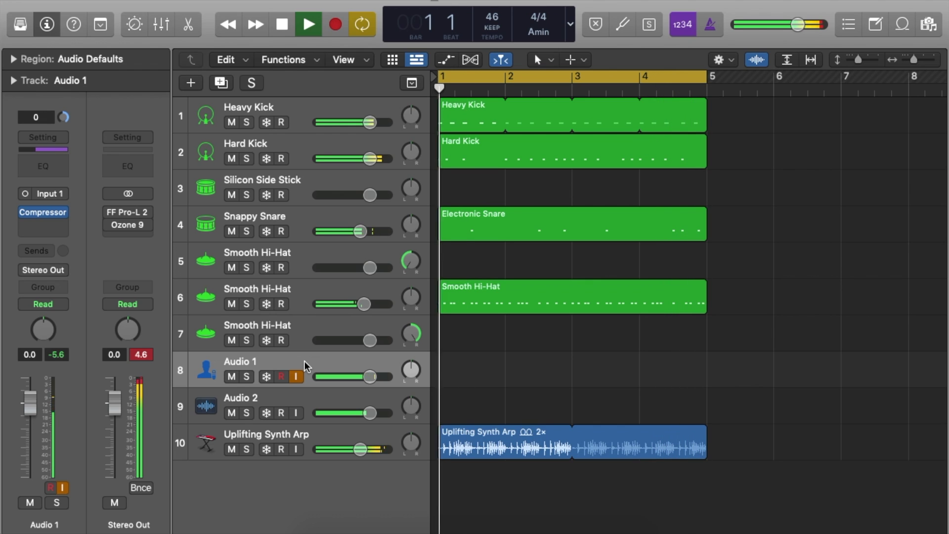
key(space)
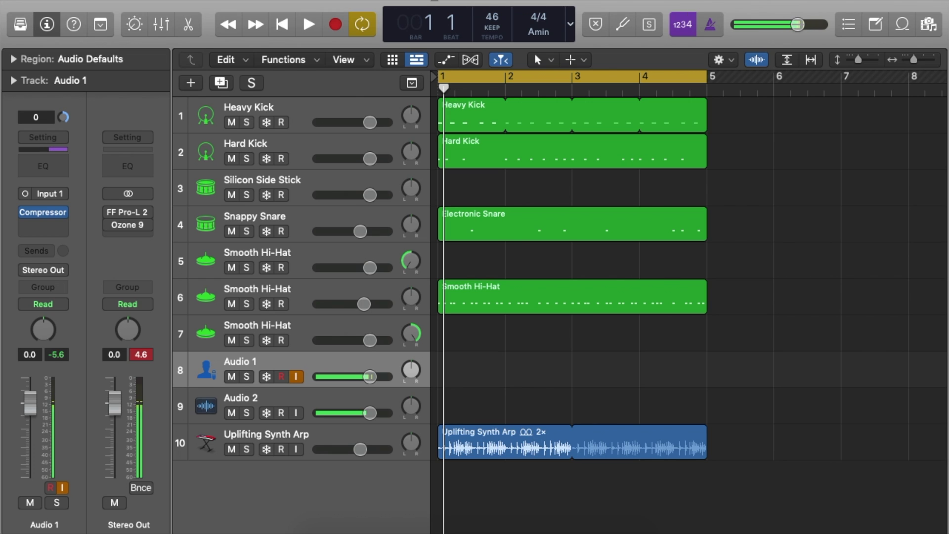
- Switch to Finder, look through the 13Conor Galaxy Midi Loop Kit folder's contents, and return to the Logic Pro project
key(super+Tab)
drag(518, 372, 523, 148)
click(203, 163)
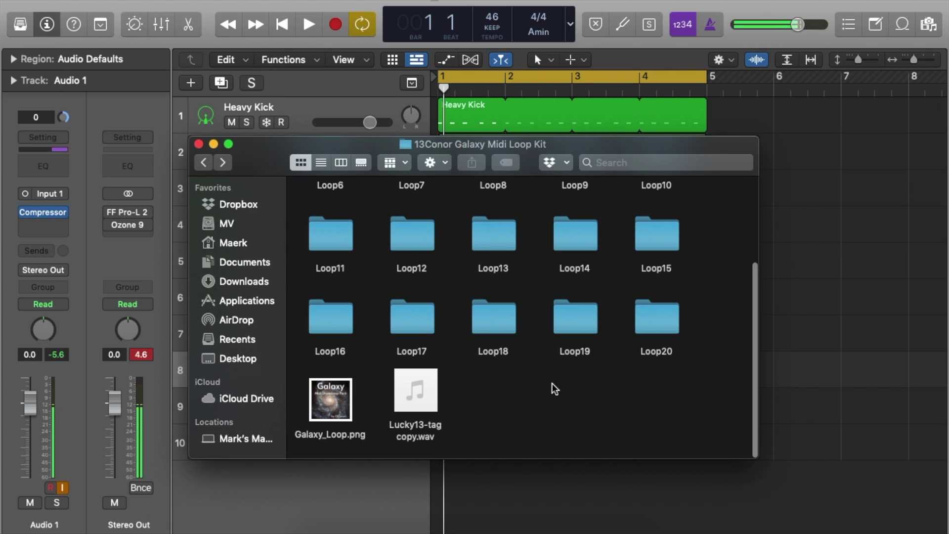
scroll(587, 399, up, 5)
scroll(586, 400, down, 5)
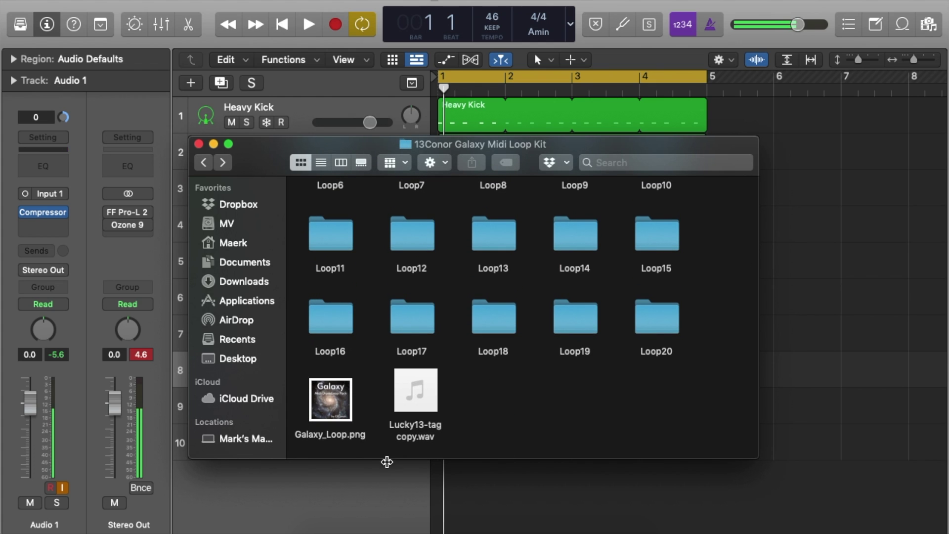
click(278, 497)
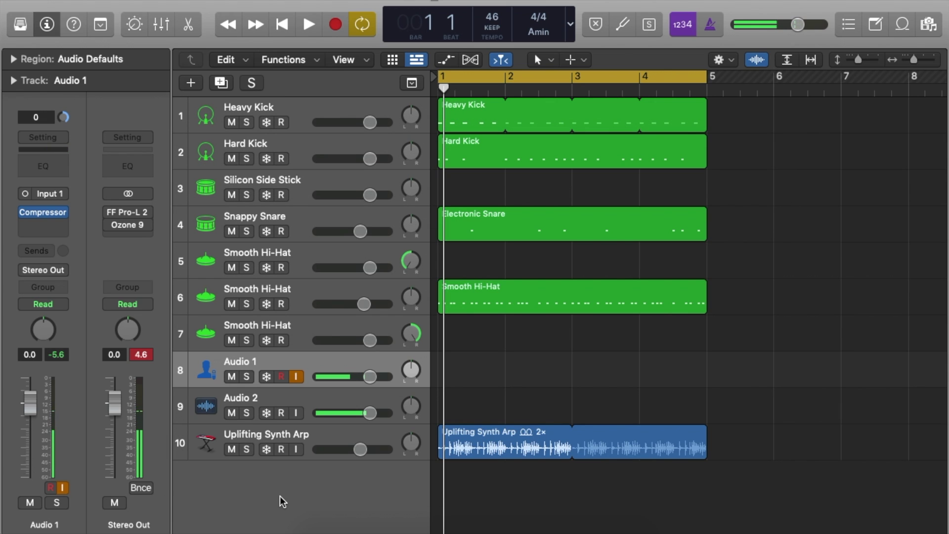